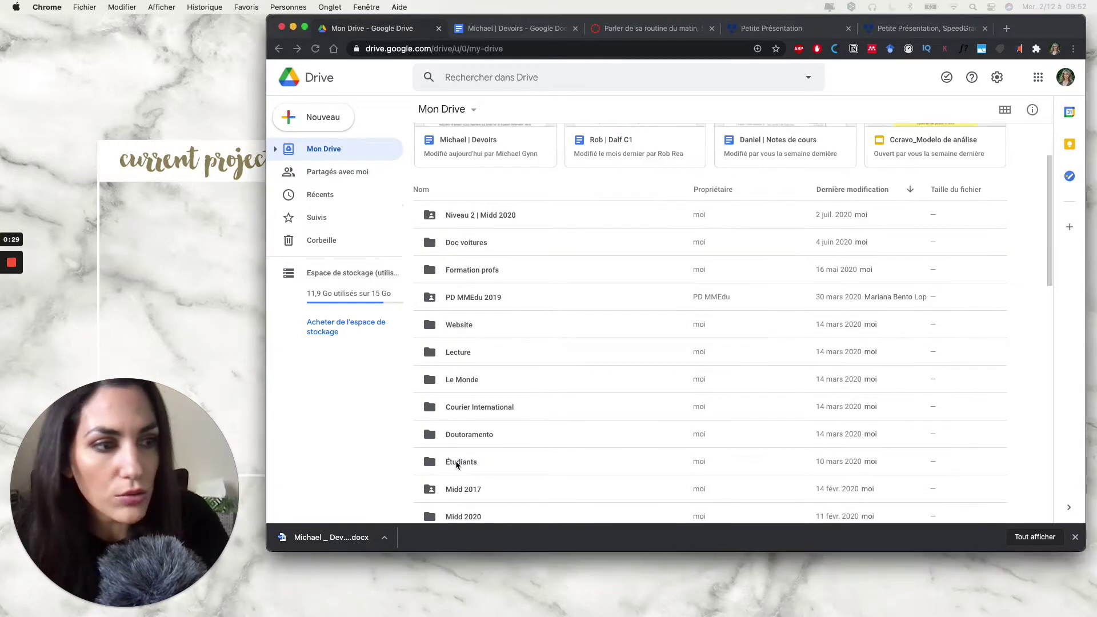
Open the Étudiants folder in Drive, look through the students' documents, and switch to one student's homework document.
double_click(457, 463)
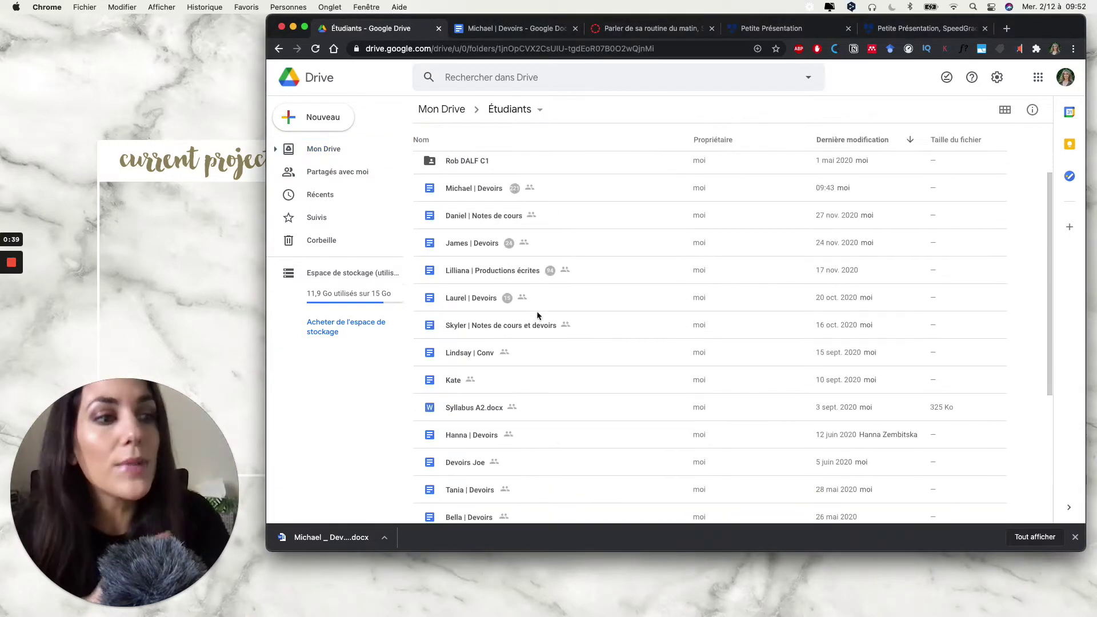
scroll(536, 311, "down", 5)
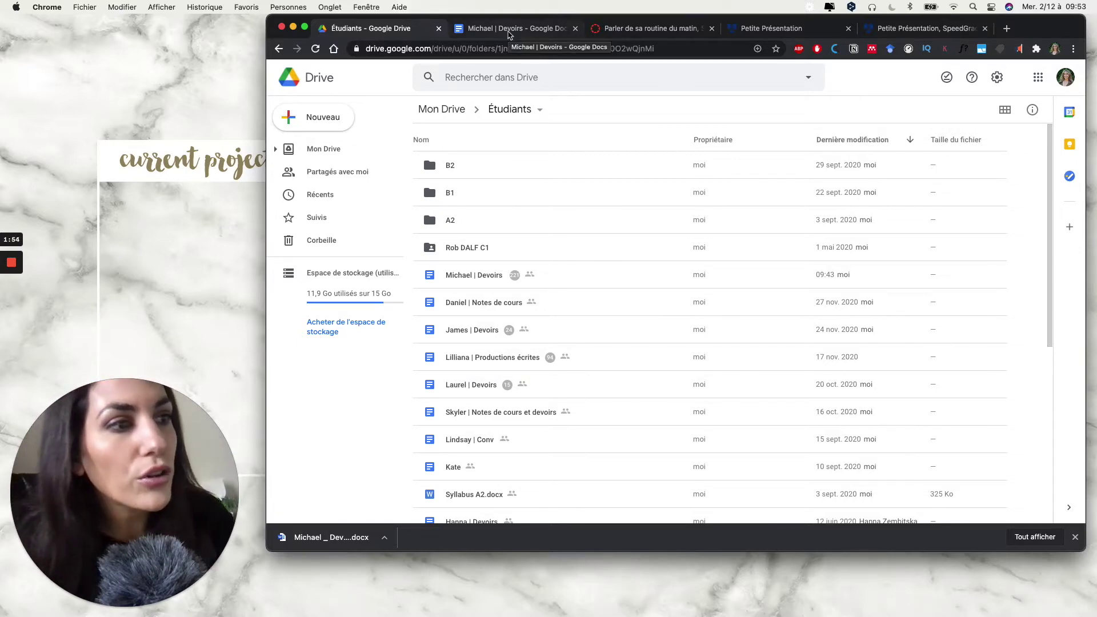
left_click(508, 31)
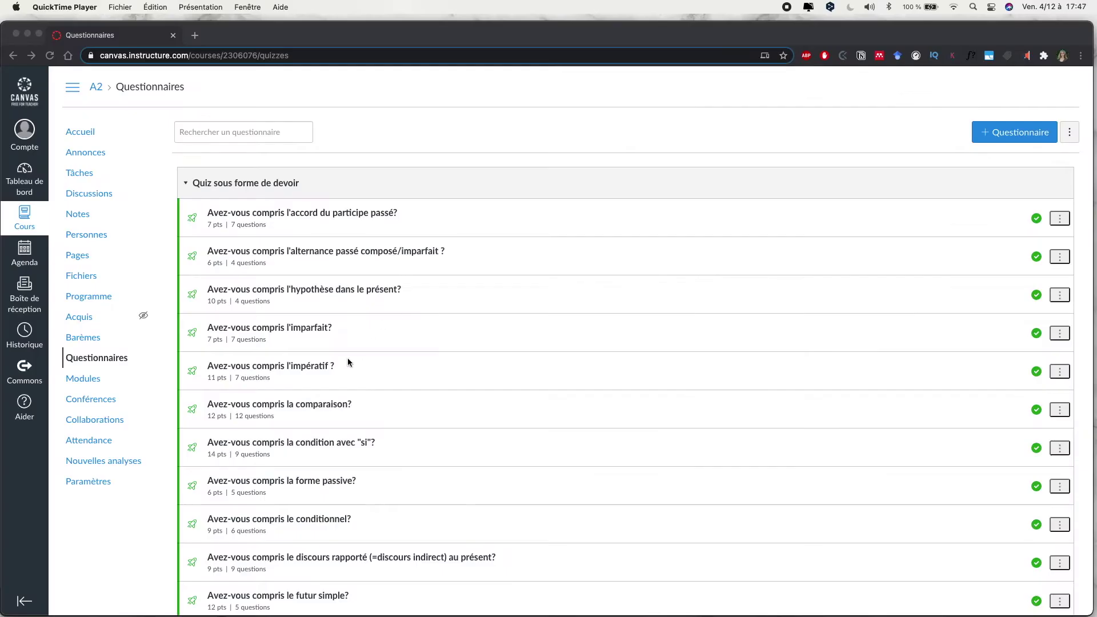
In Canvas, preview the quiz "Avez-vous compris le conditionnel?" and look through its questions.
left_click(323, 430)
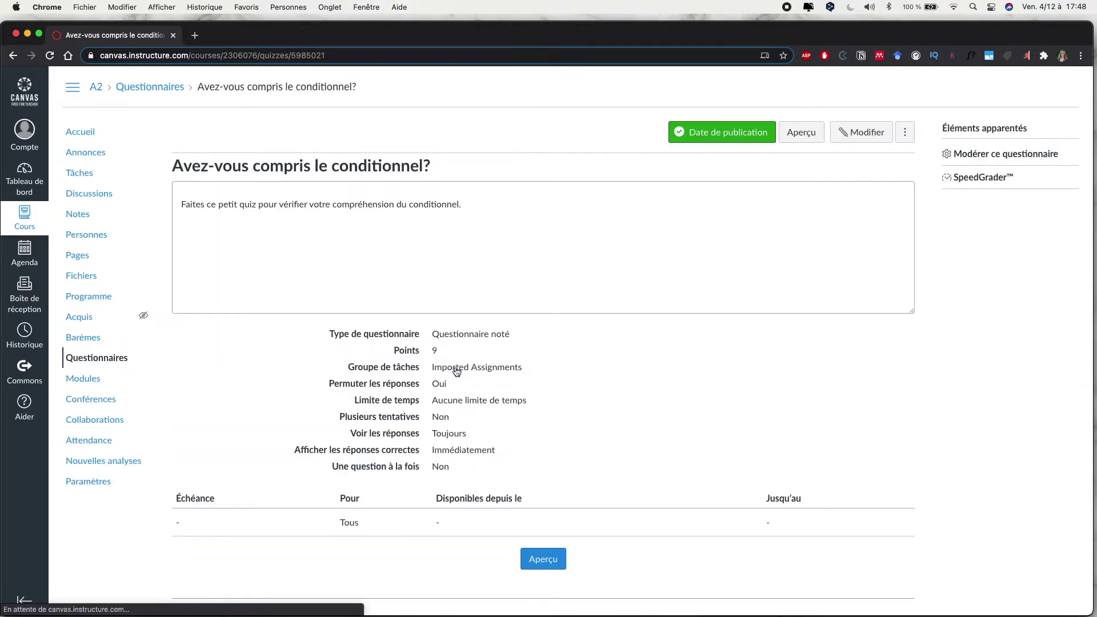
left_click(547, 560)
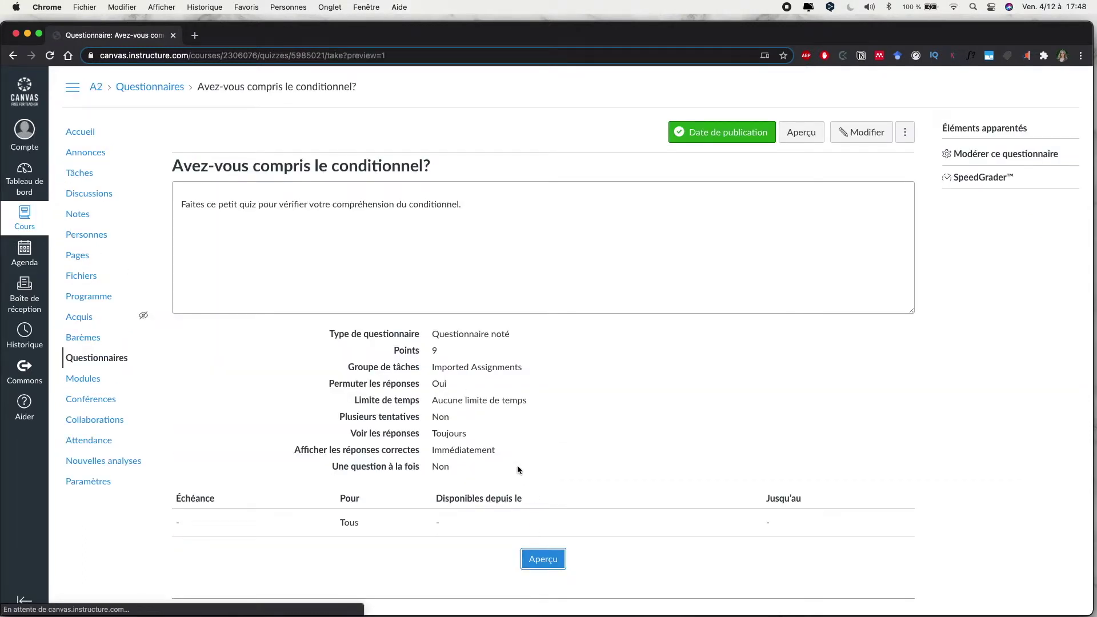
scroll(449, 420, "down", 5)
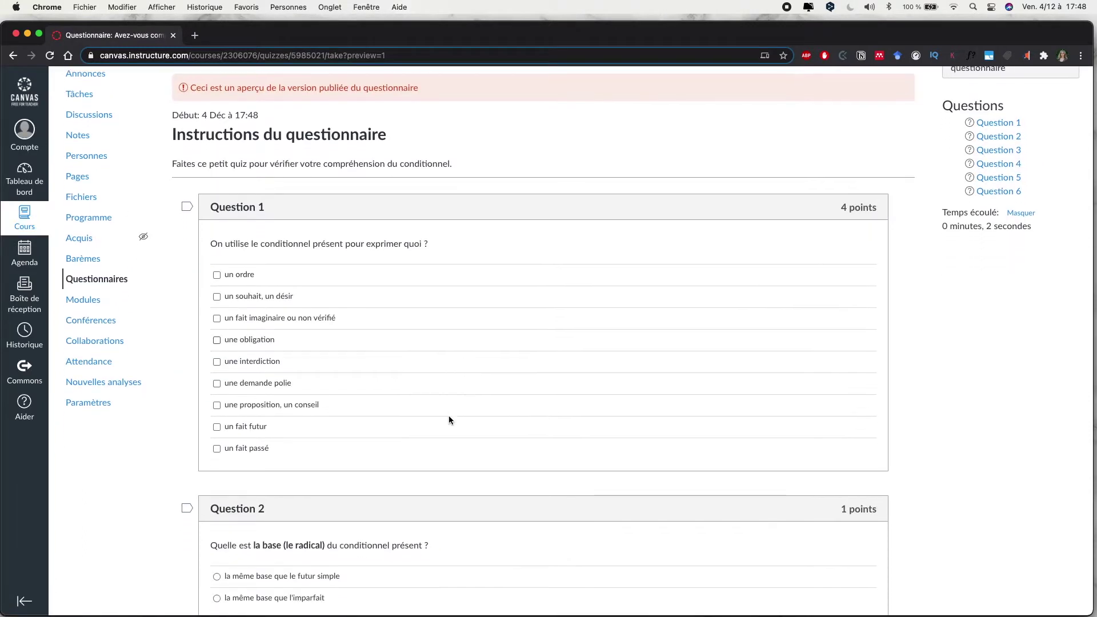
scroll(449, 420, "down", 10)
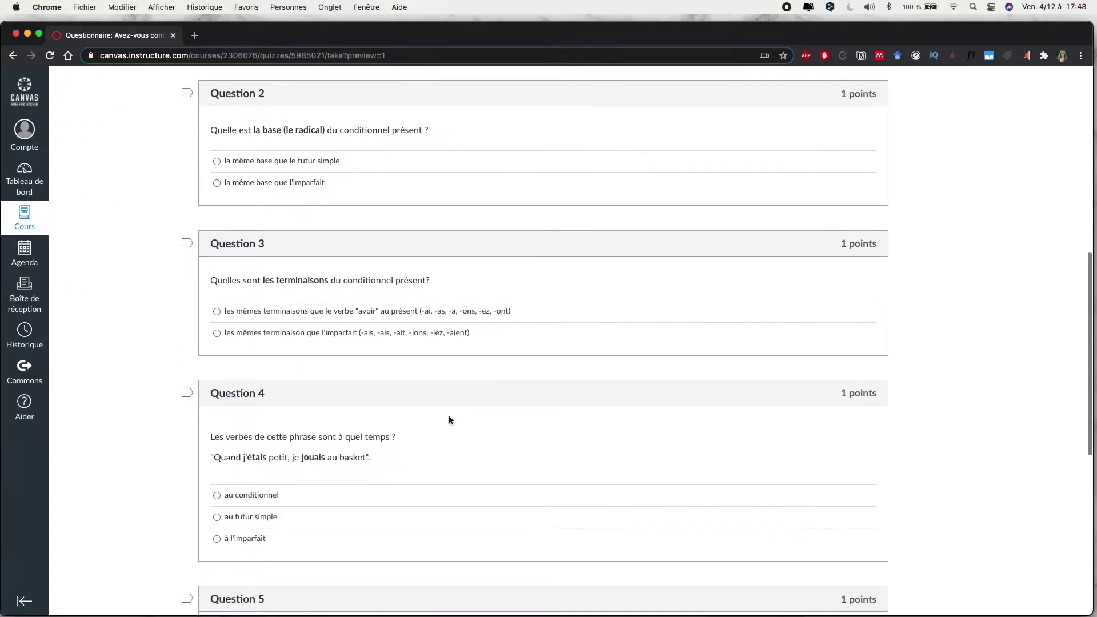
scroll(449, 420, "down", 5)
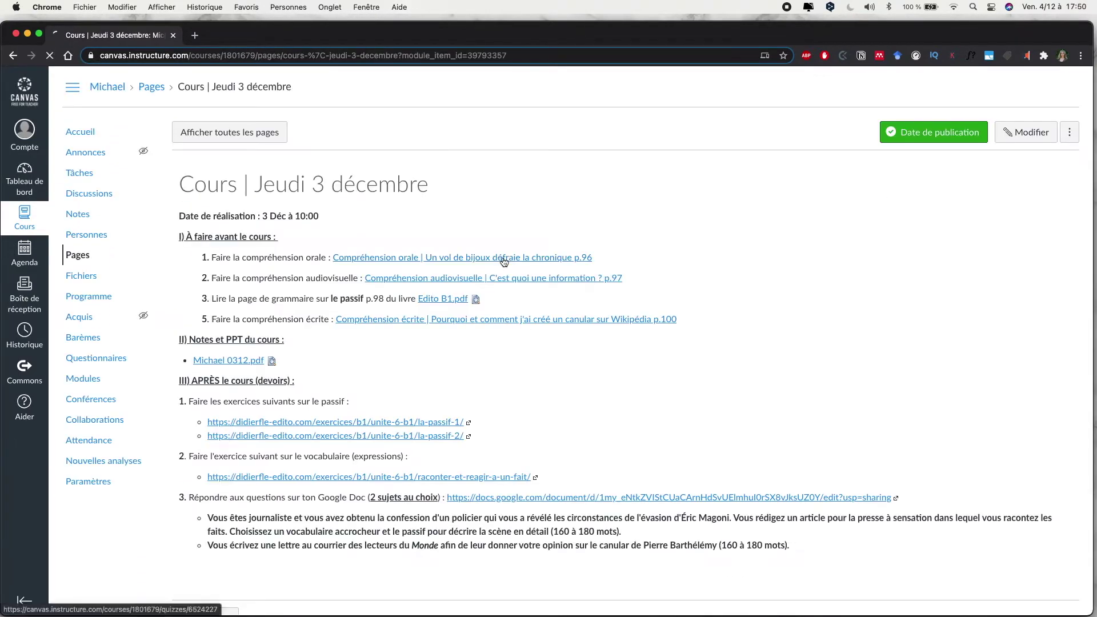
Open the quiz "Compréhension orale | Un vol de bijoux défraie la chronique p.96" for editing and review its questions with details shown.
left_click(504, 259)
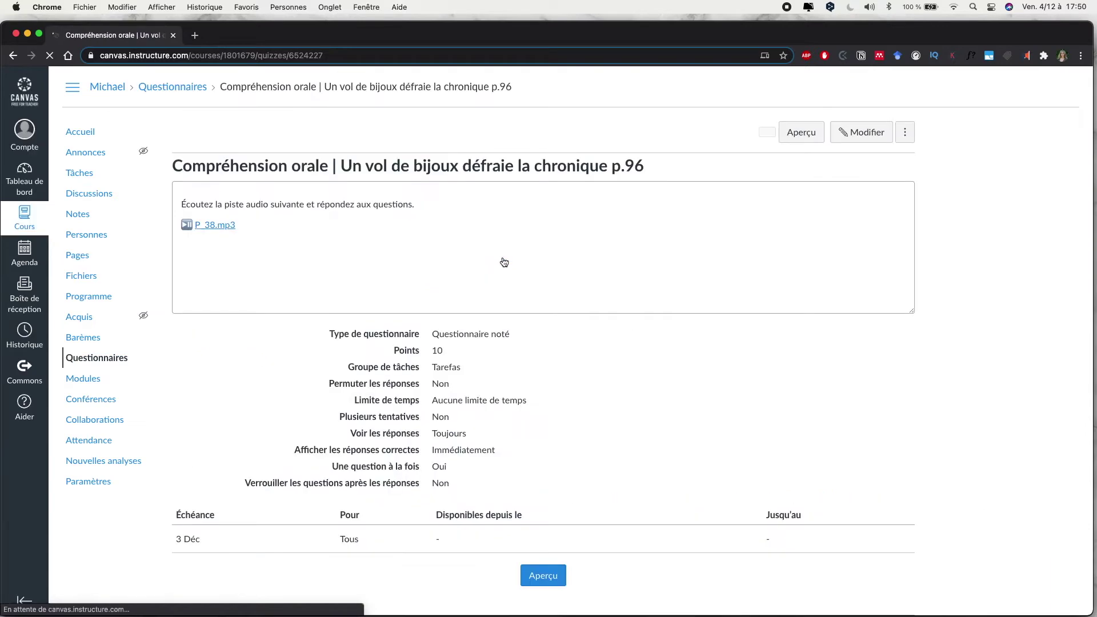
left_click(862, 131)
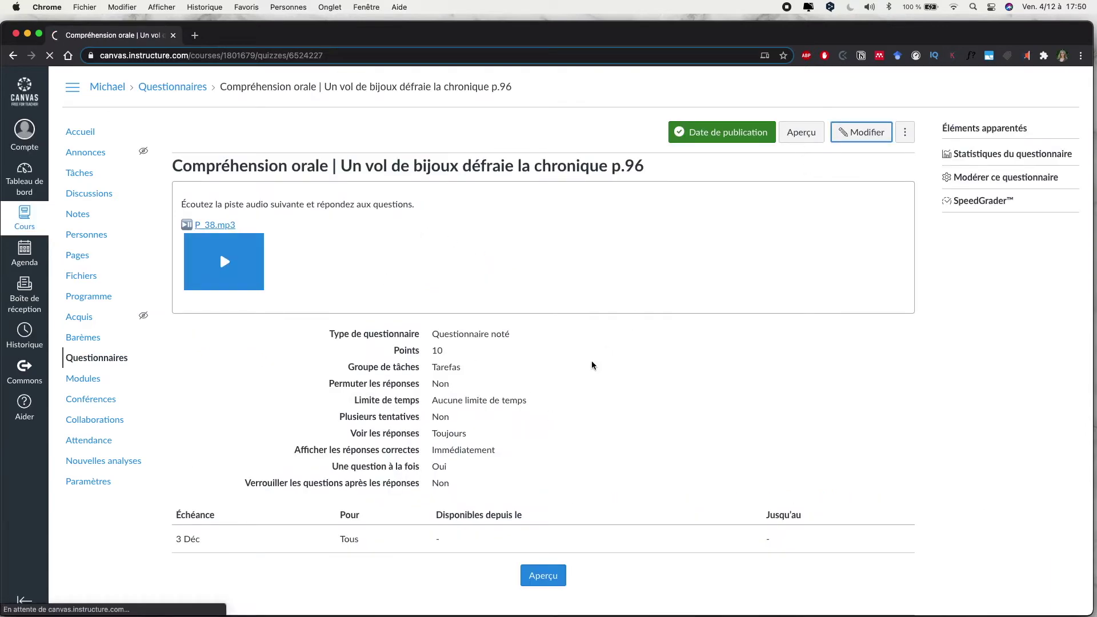
left_click(249, 229)
scroll(513, 310, "down", 2)
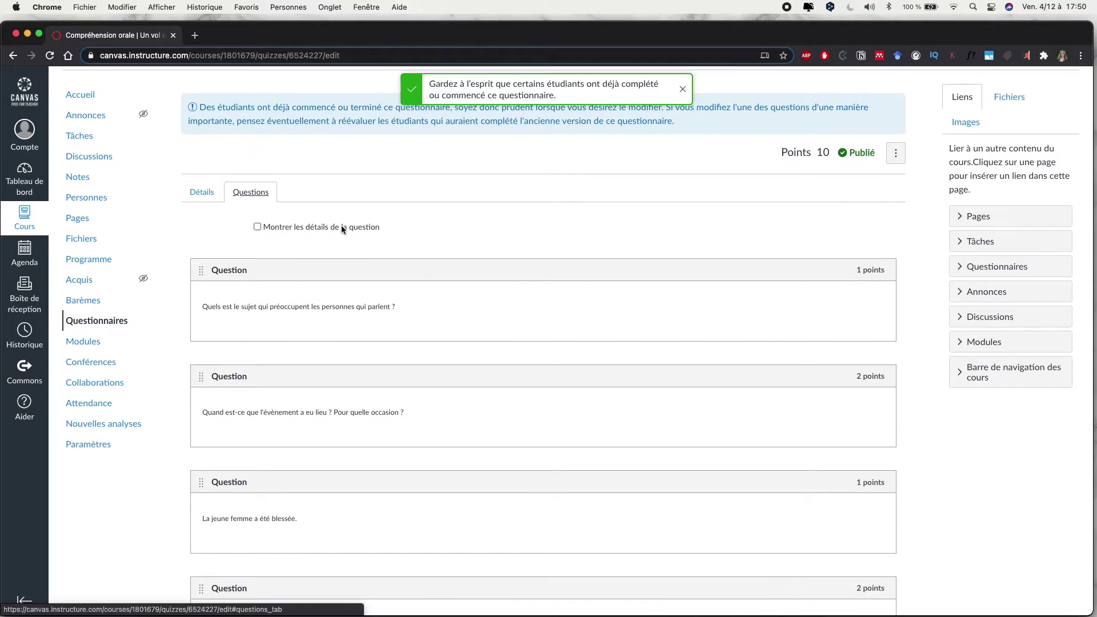
left_click(341, 225)
scroll(352, 402, "down", 2)
scroll(352, 403, "down", 7)
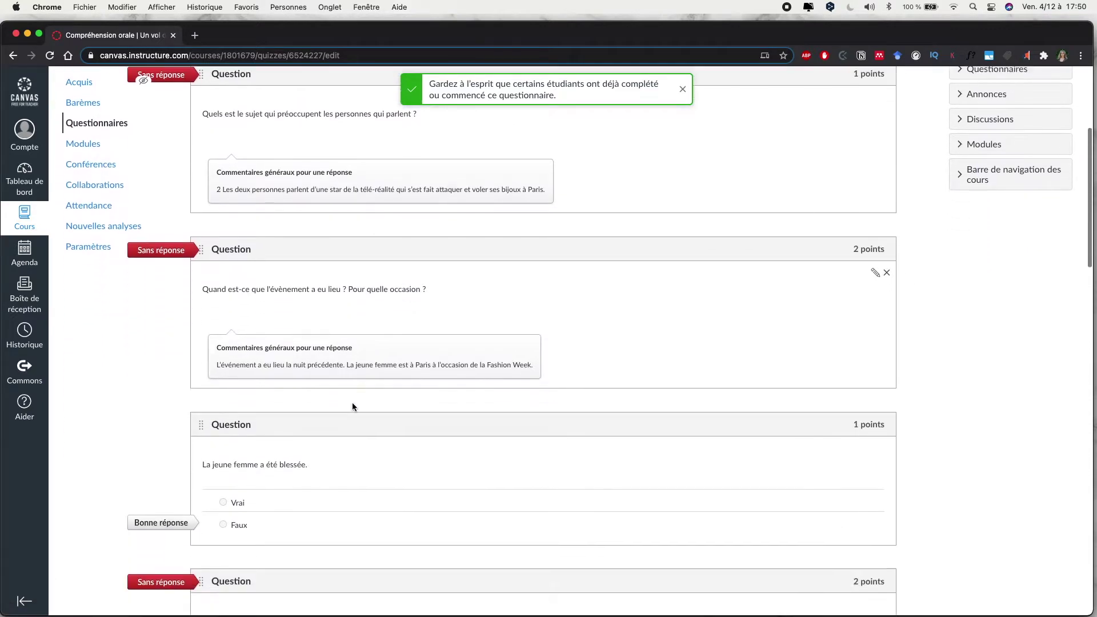
scroll(352, 403, "down", 3)
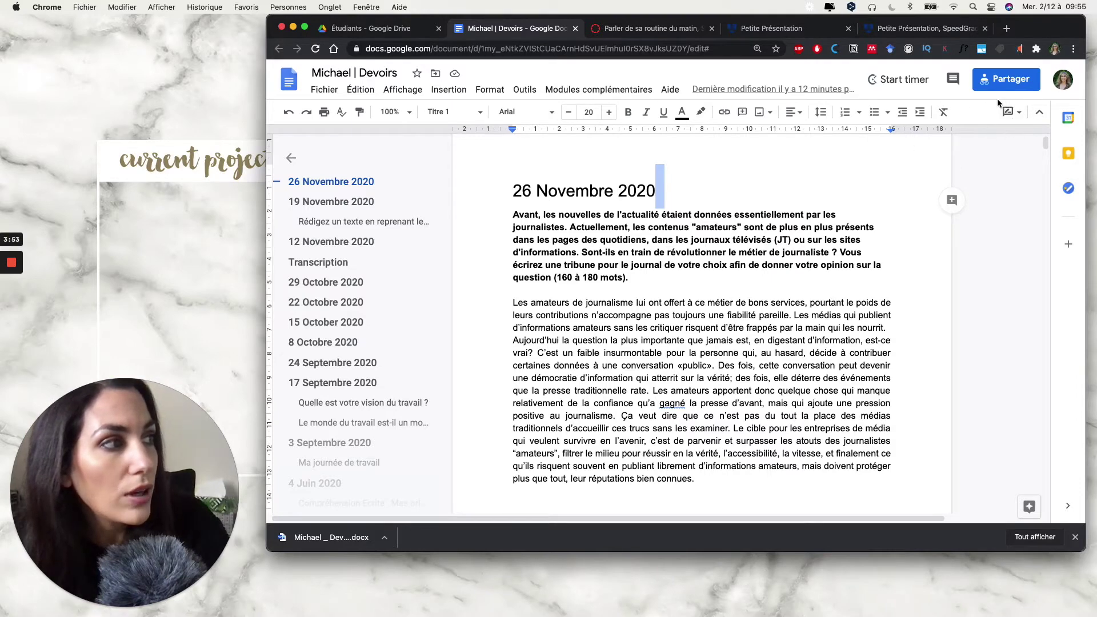
In the student's homework Google Doc, switch to Suggestion mode and suggest deleting "à" after "offert" in the 26 Novembre 2020 text.
left_click(1010, 112)
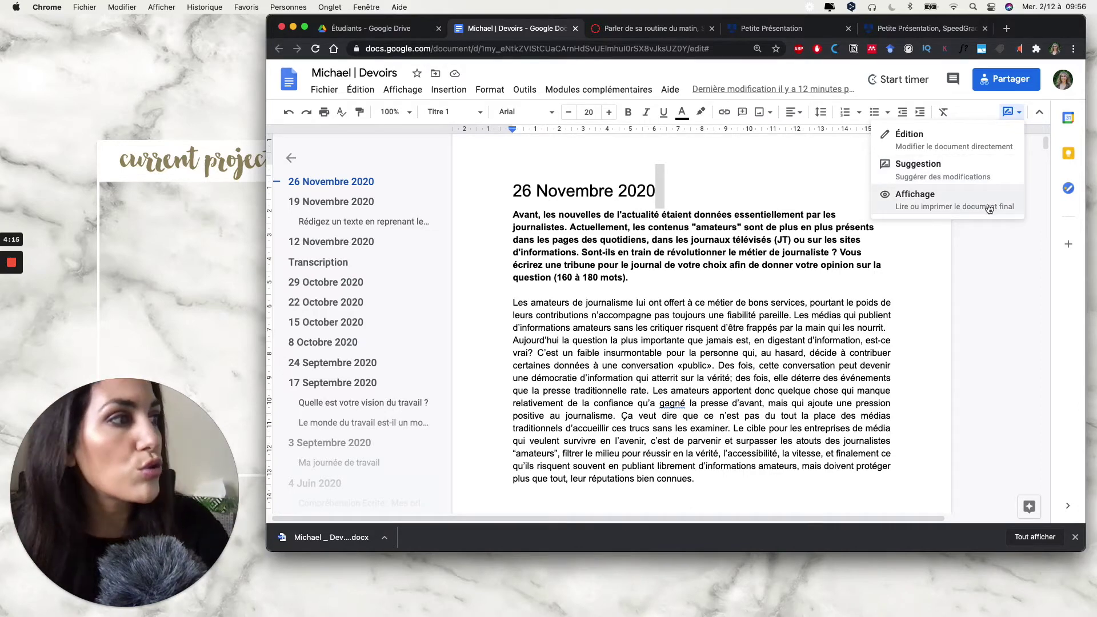
left_click(965, 167)
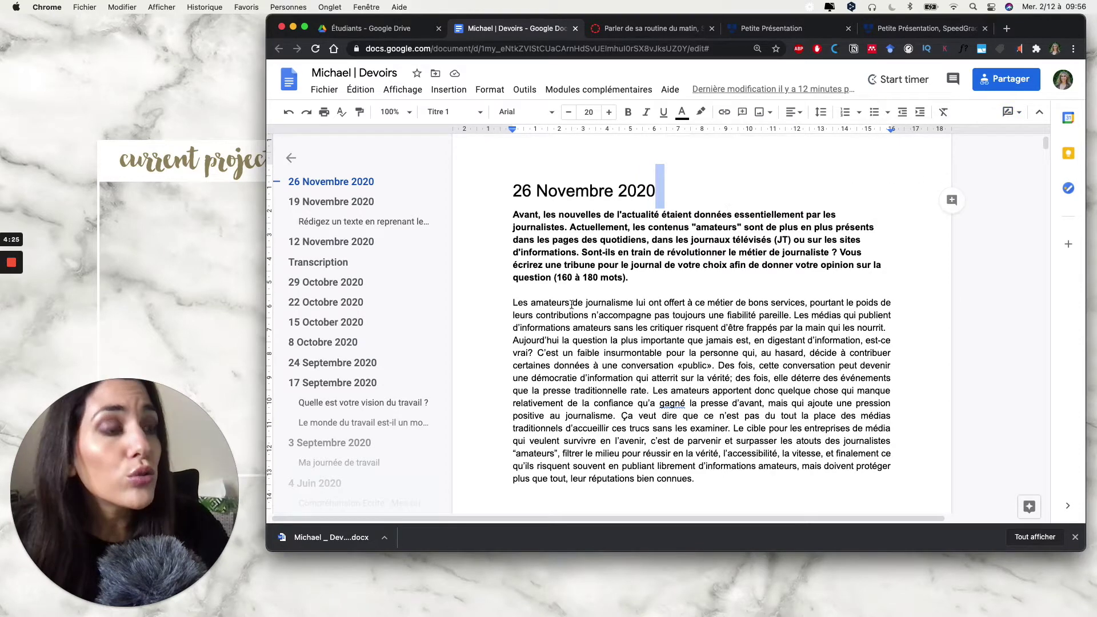
left_click(689, 303)
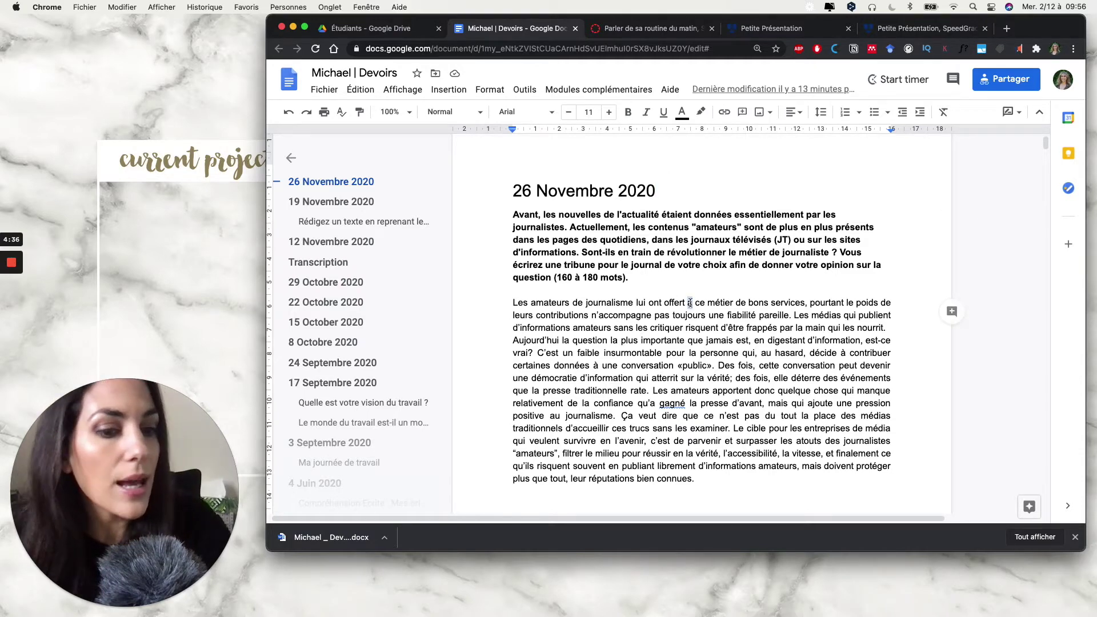
key("BackSpace")
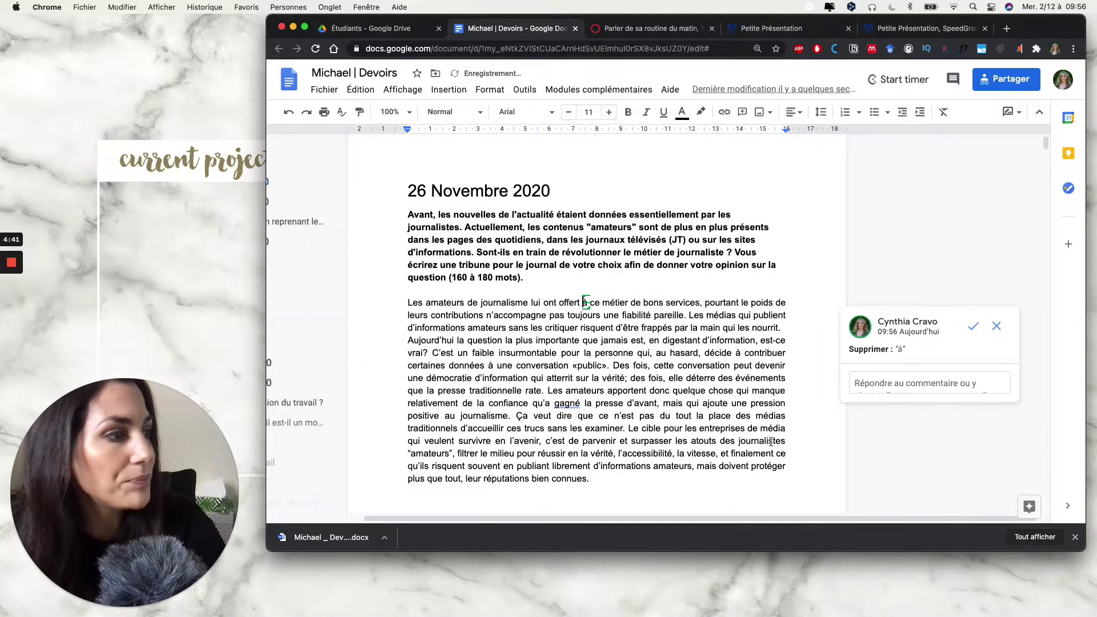
Inspect the reply and acceptance options of the "à" deletion suggestion, and view the corrections in the 12 Novembre 2020 section.
left_click(893, 384)
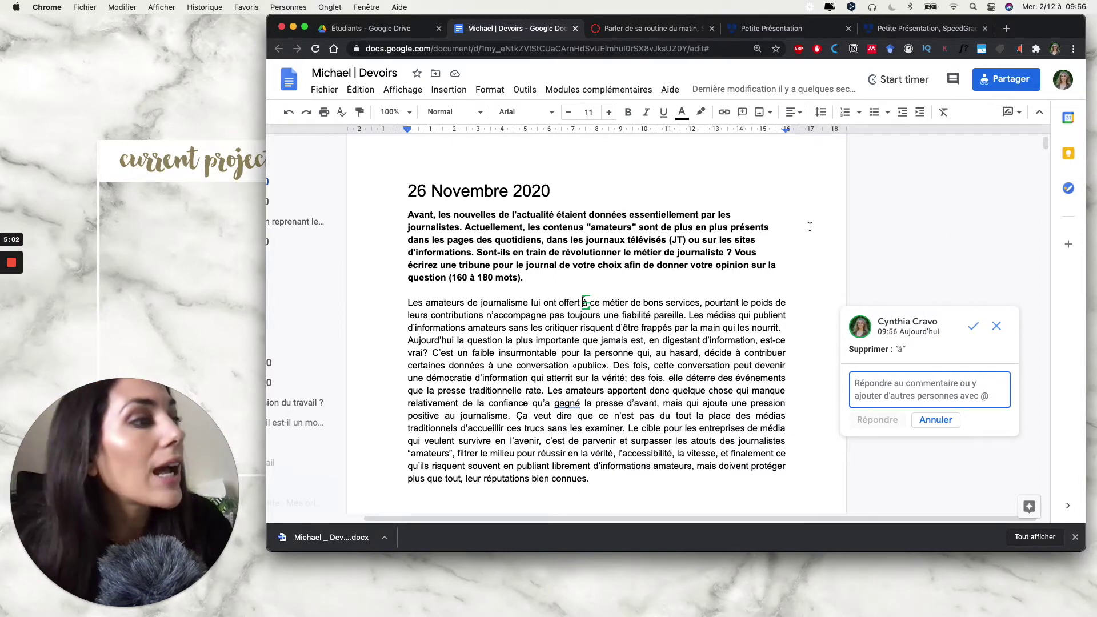
scroll(810, 226, "left", 3)
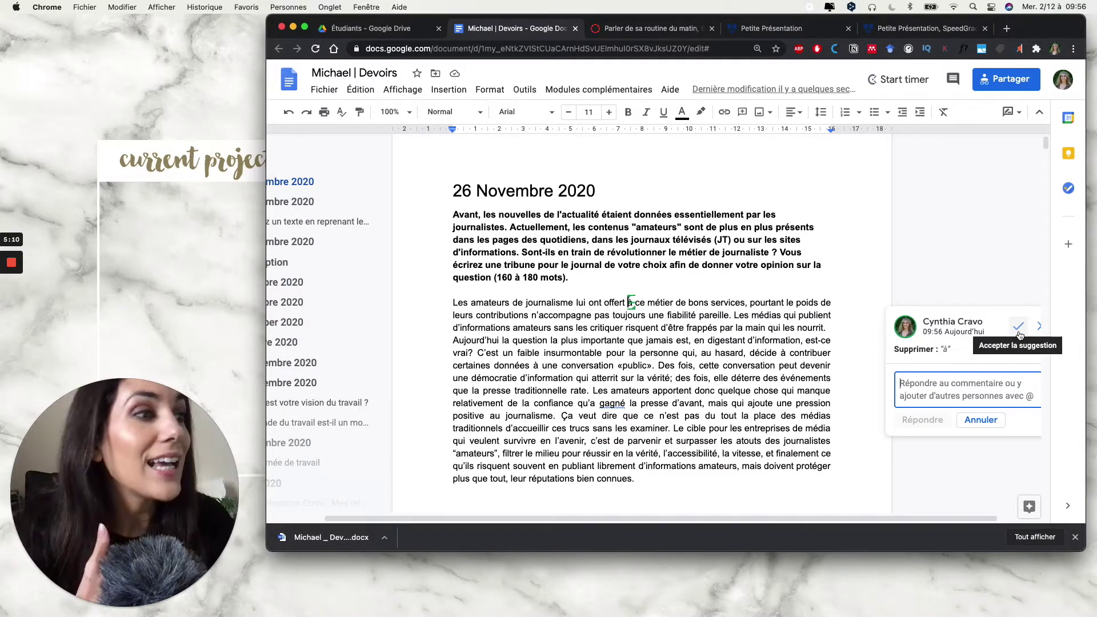
left_click(643, 300)
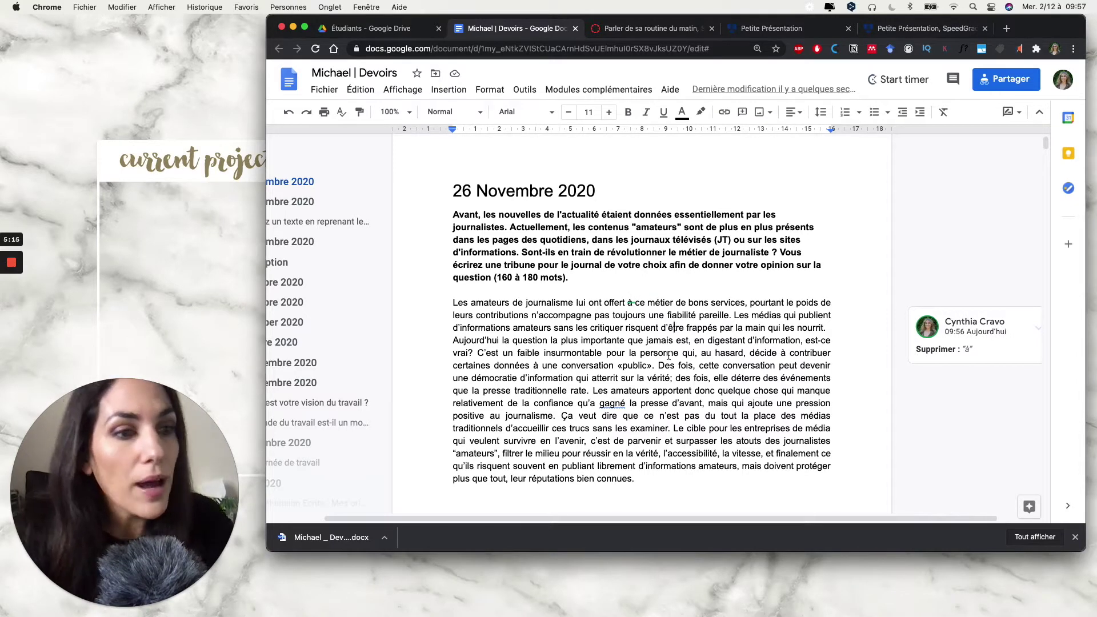
left_click(999, 328)
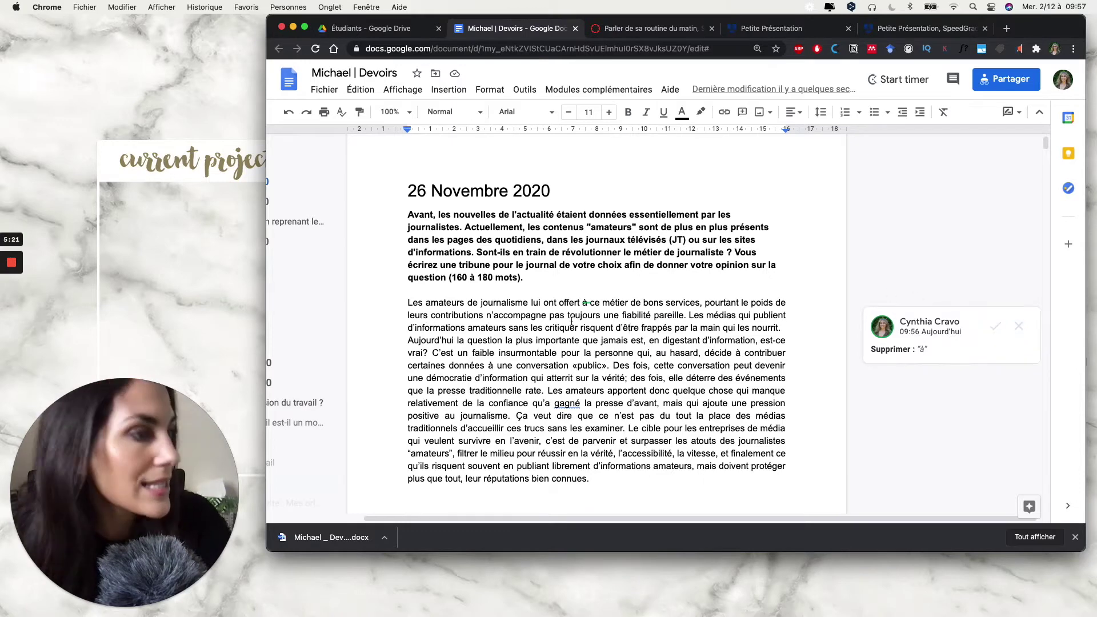
scroll(571, 321, "left", 3)
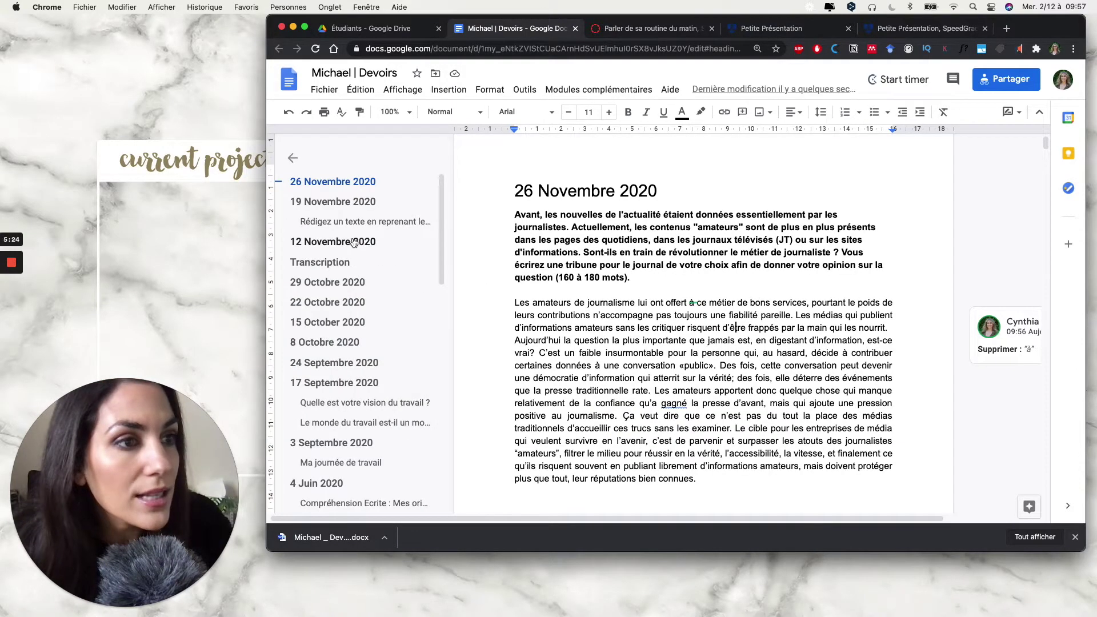
left_click(354, 242)
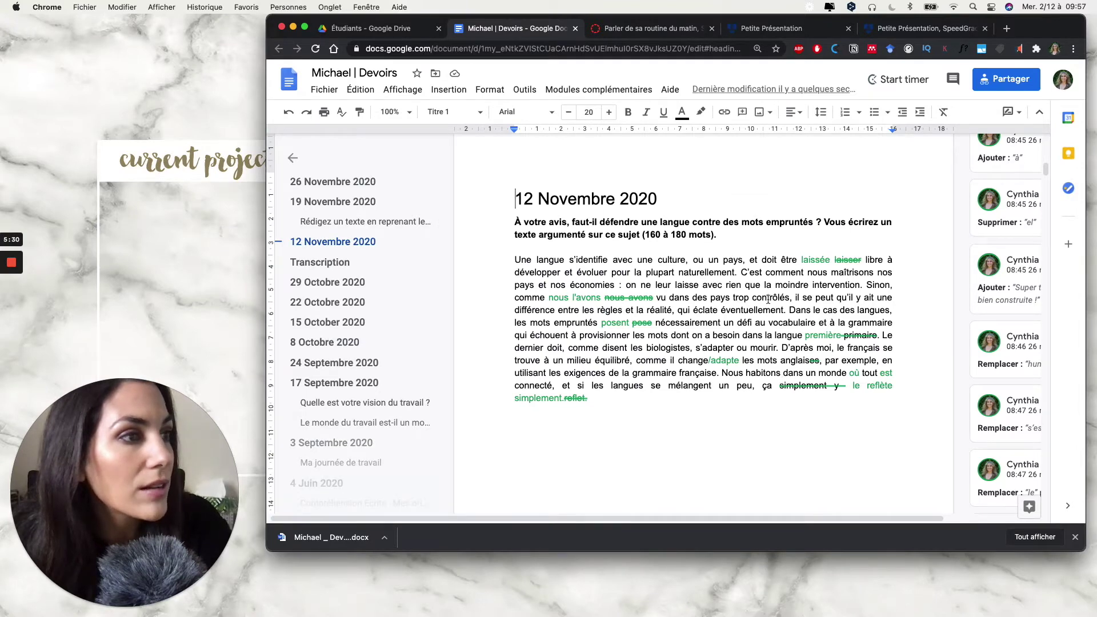
Return to the Étudiants folder in Drive and look over the shared student documents.
left_click(388, 29)
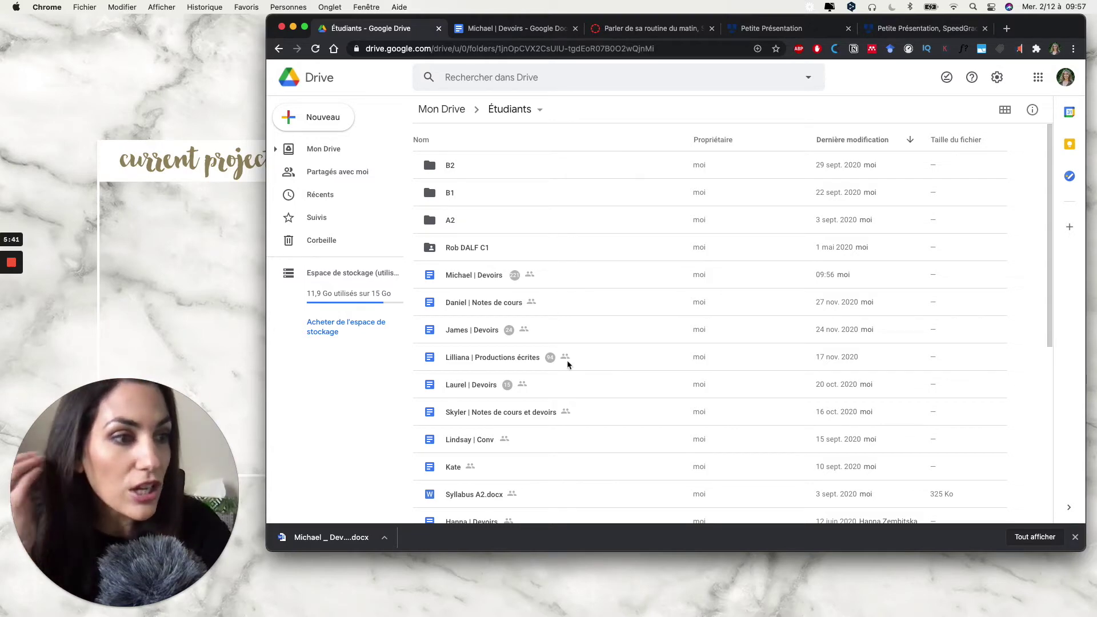
scroll(568, 360, "down", 2)
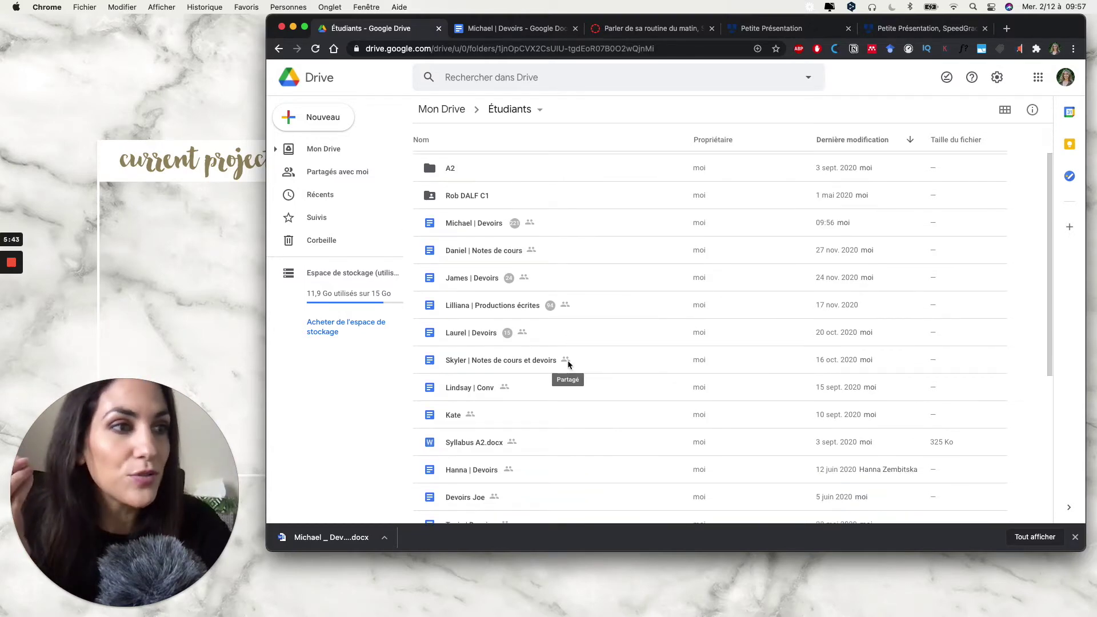
scroll(523, 410, "up", 2)
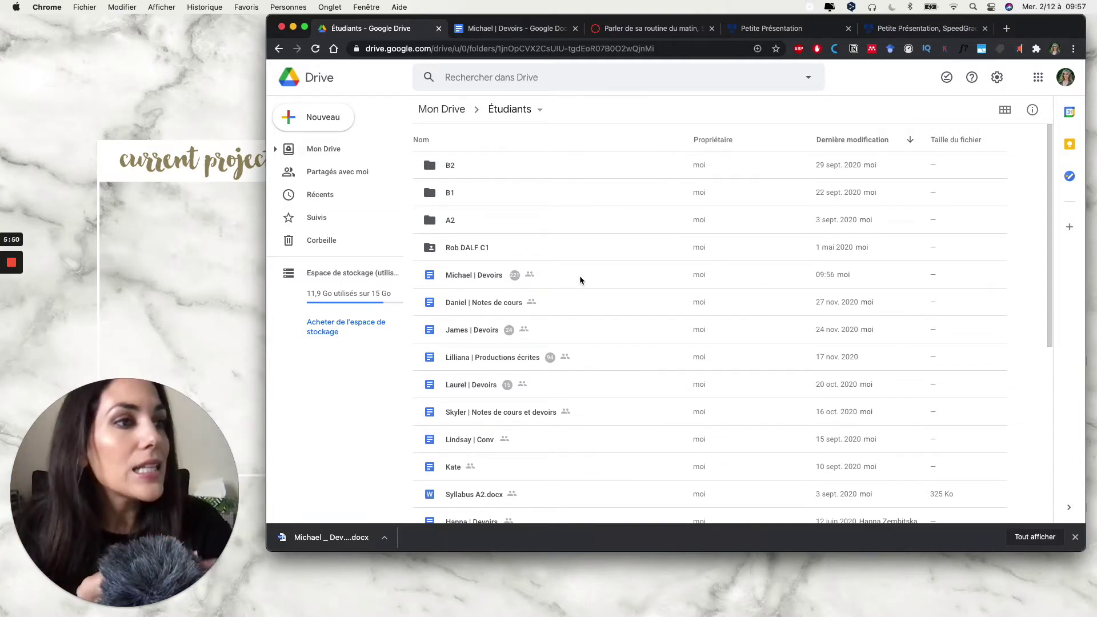
right_click(579, 275)
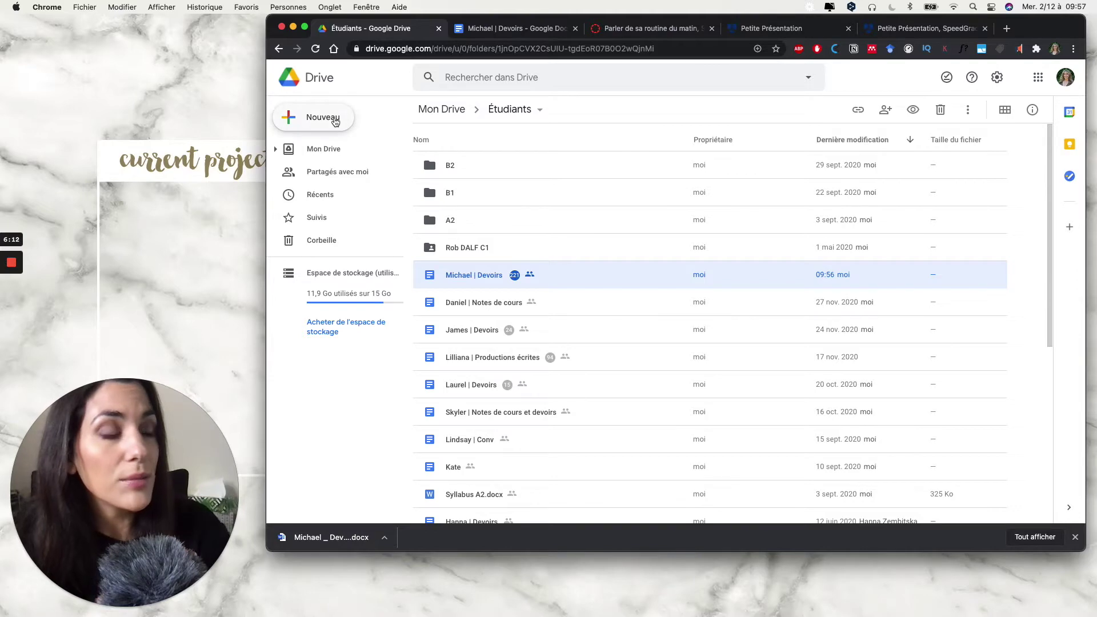
Create a blank Google Docs document in the Étudiants folder and name it "Etudiant".
left_click(335, 121)
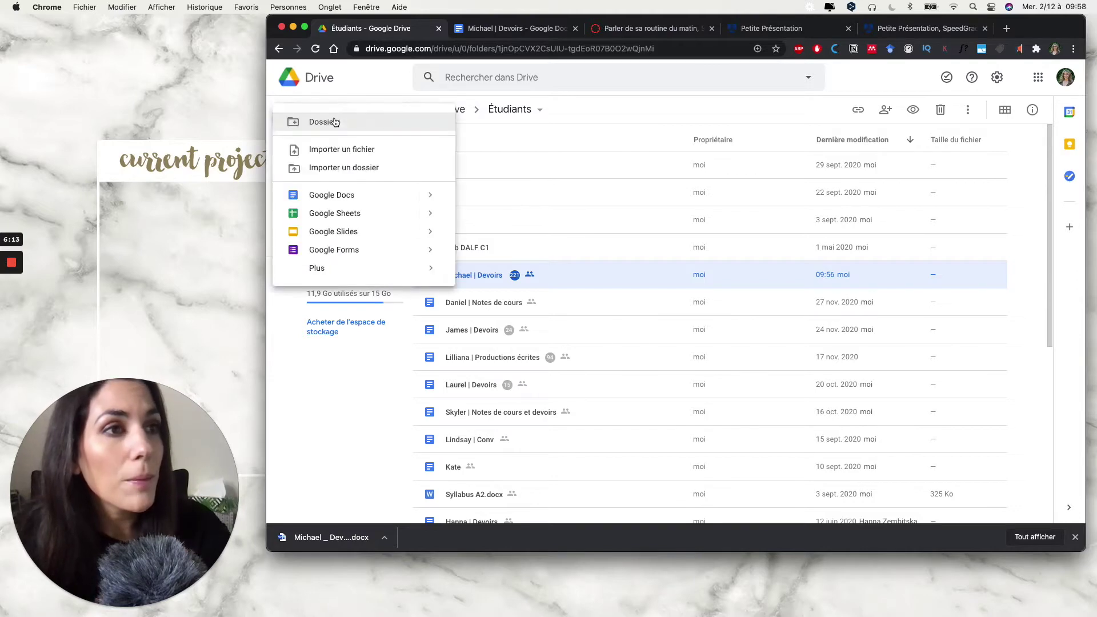
left_click(344, 194)
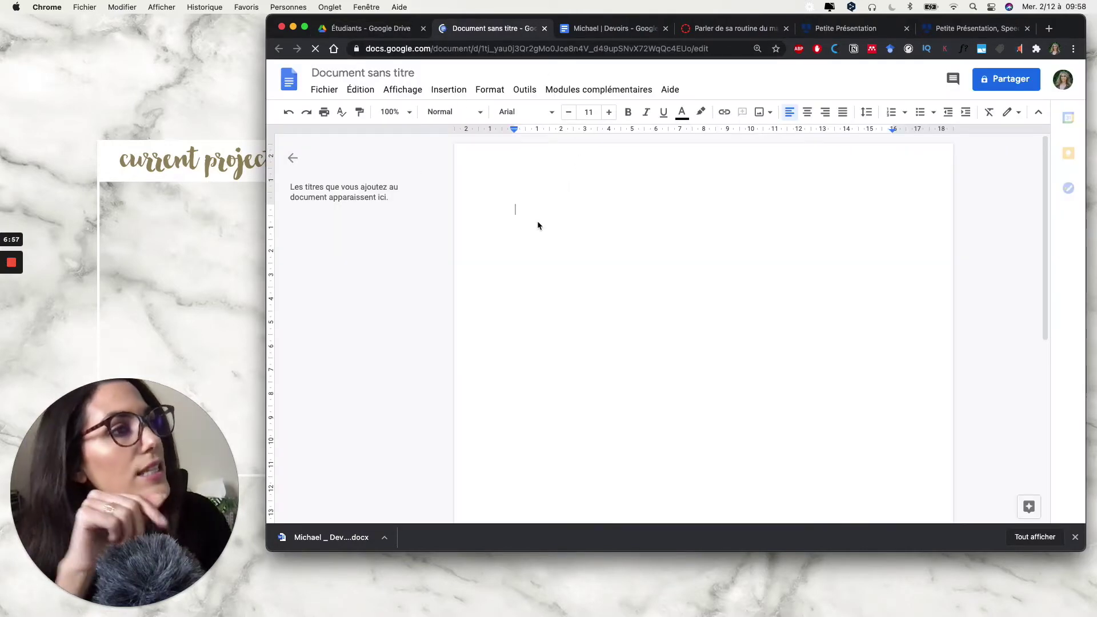
left_click(358, 72)
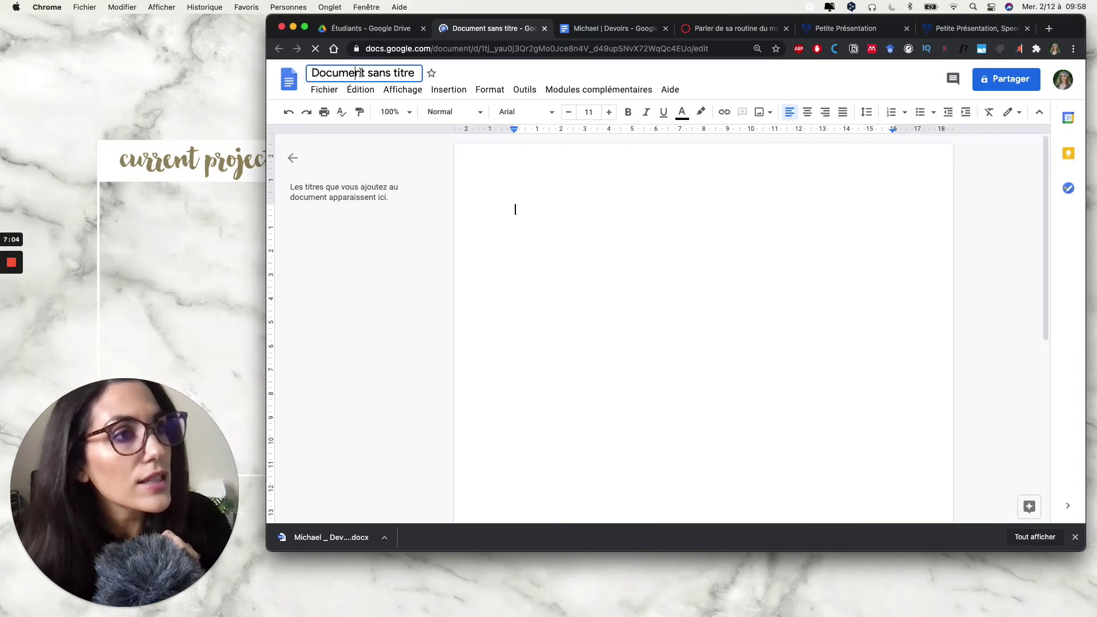
triple_click(361, 73)
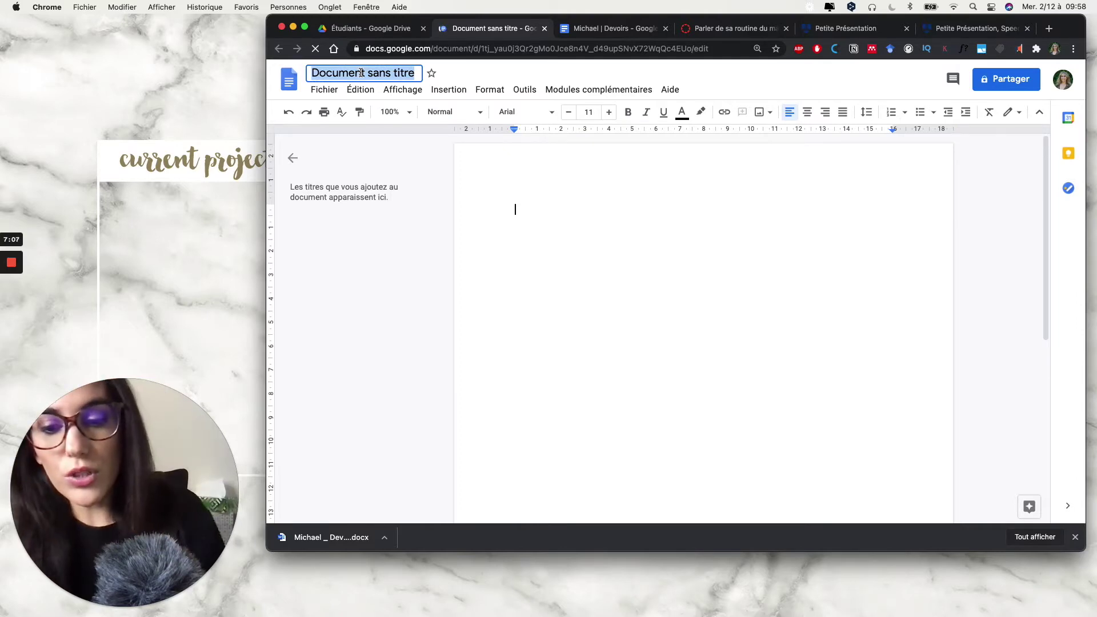
type("Etudiant")
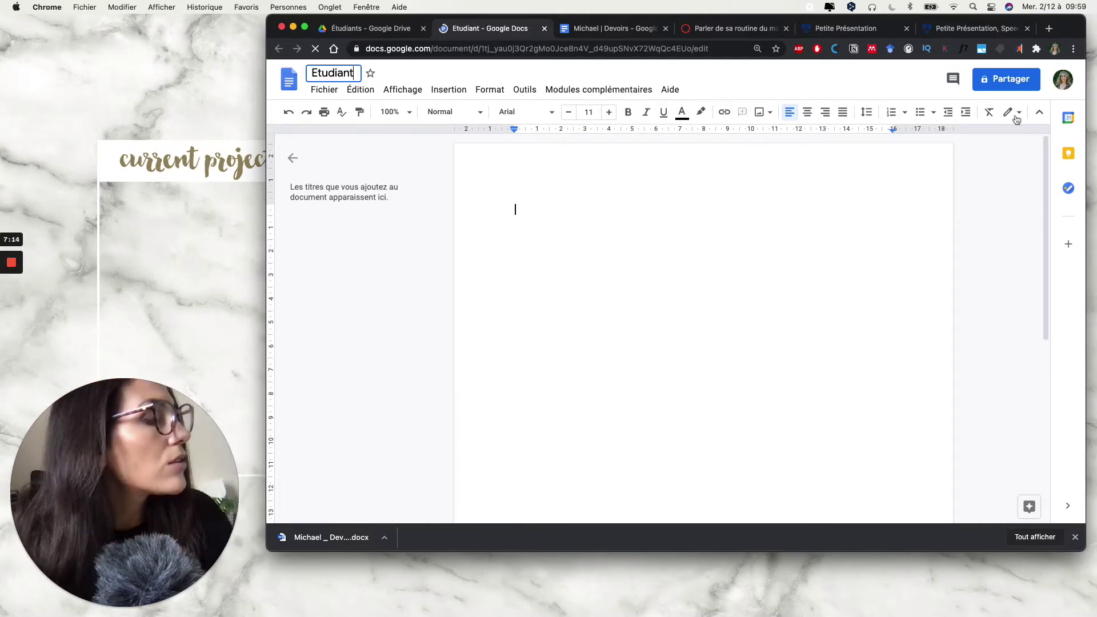
key("Return")
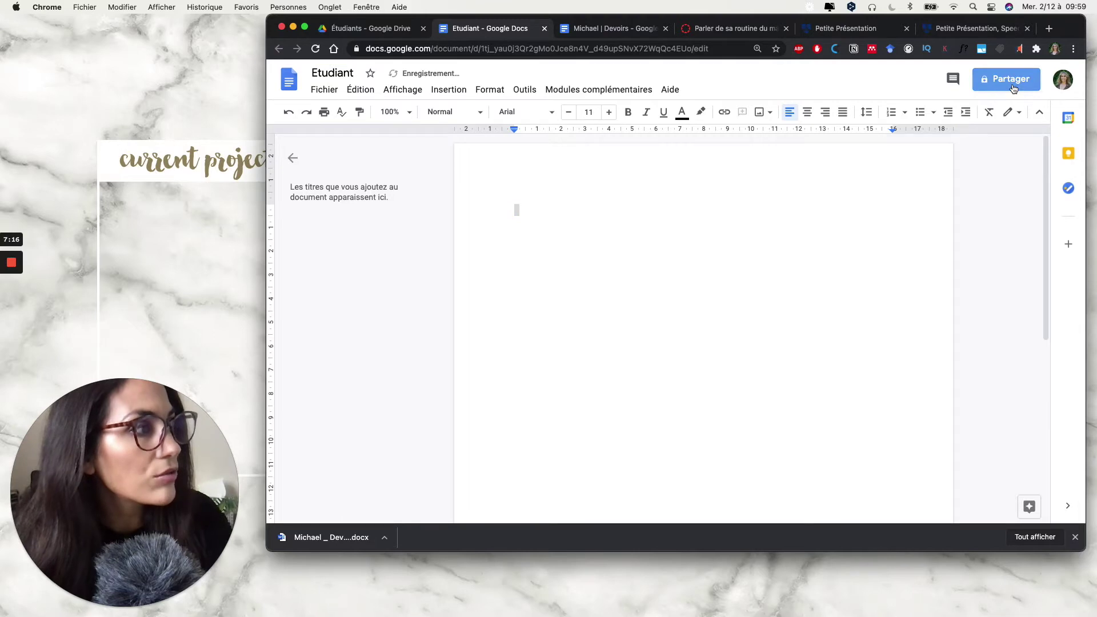
Share the Etudiant document with anyone who has the link as Éditeur, and copy the sharing link.
left_click(1012, 80)
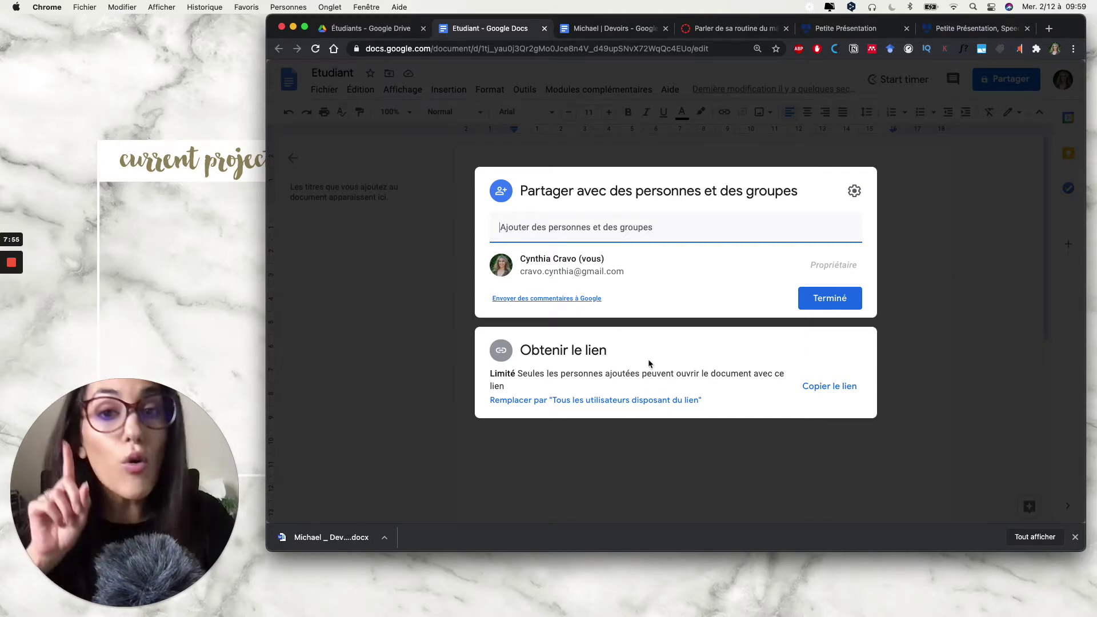
left_click(636, 400)
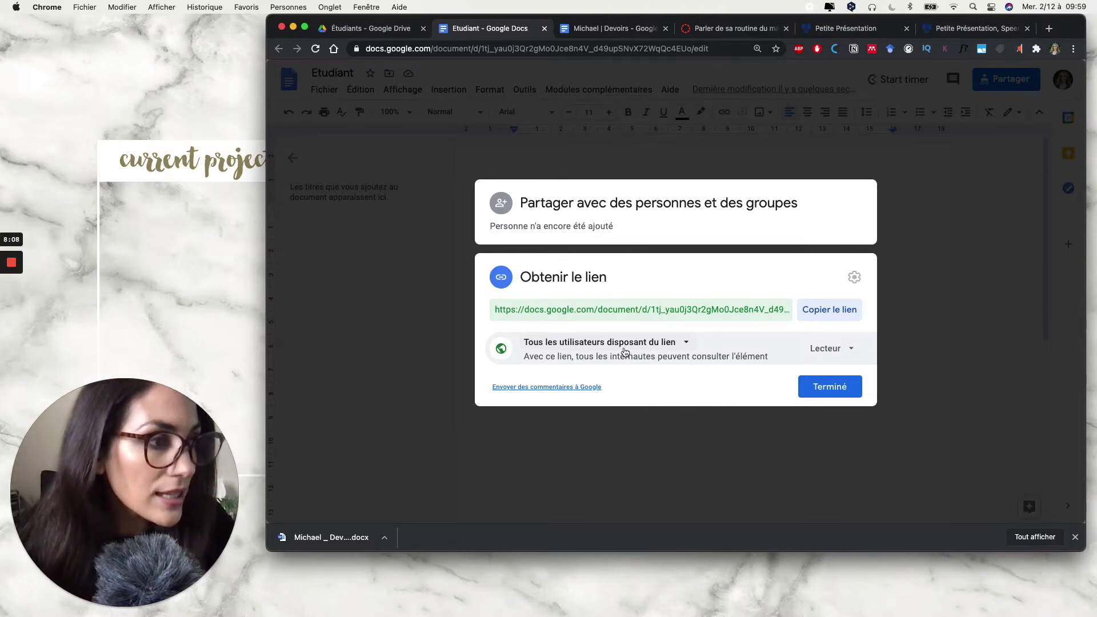
left_click(835, 351)
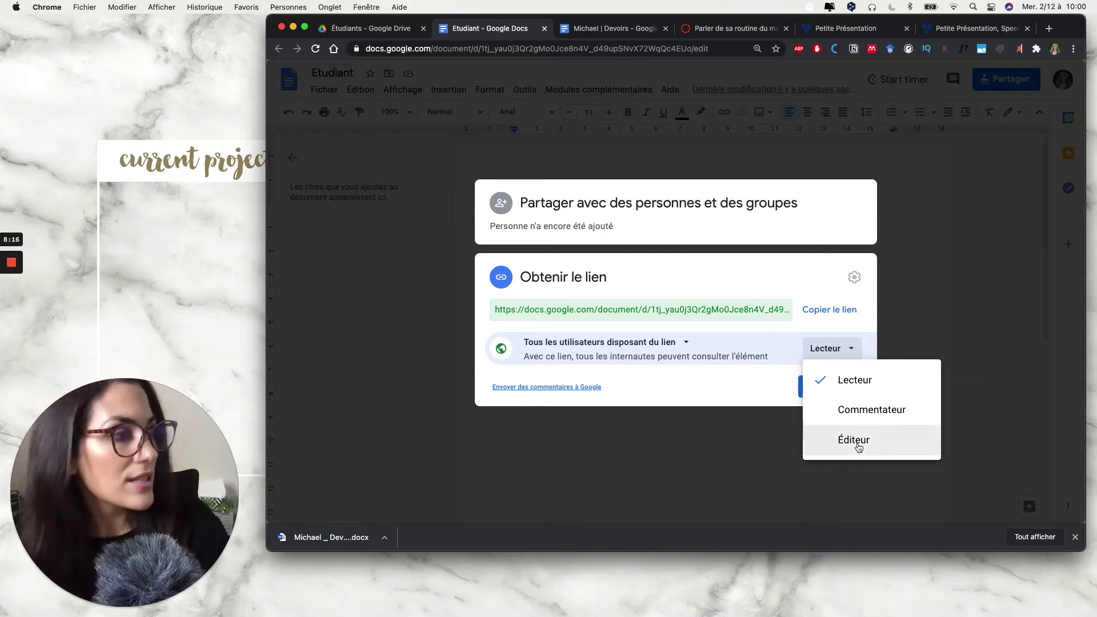
left_click(854, 440)
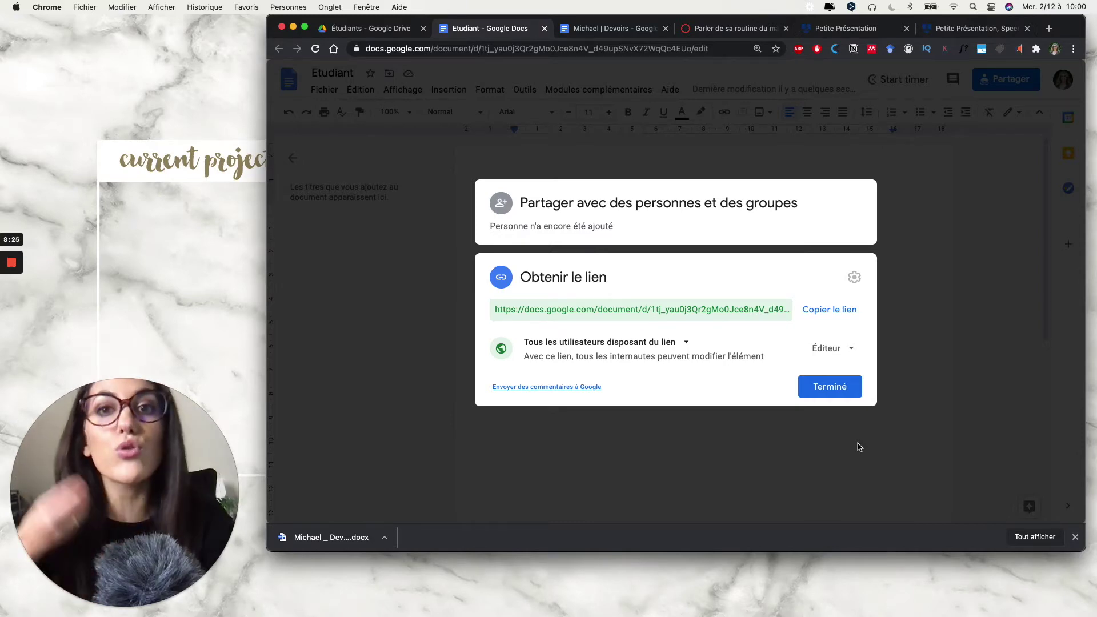
left_click(832, 311)
left_click(831, 387)
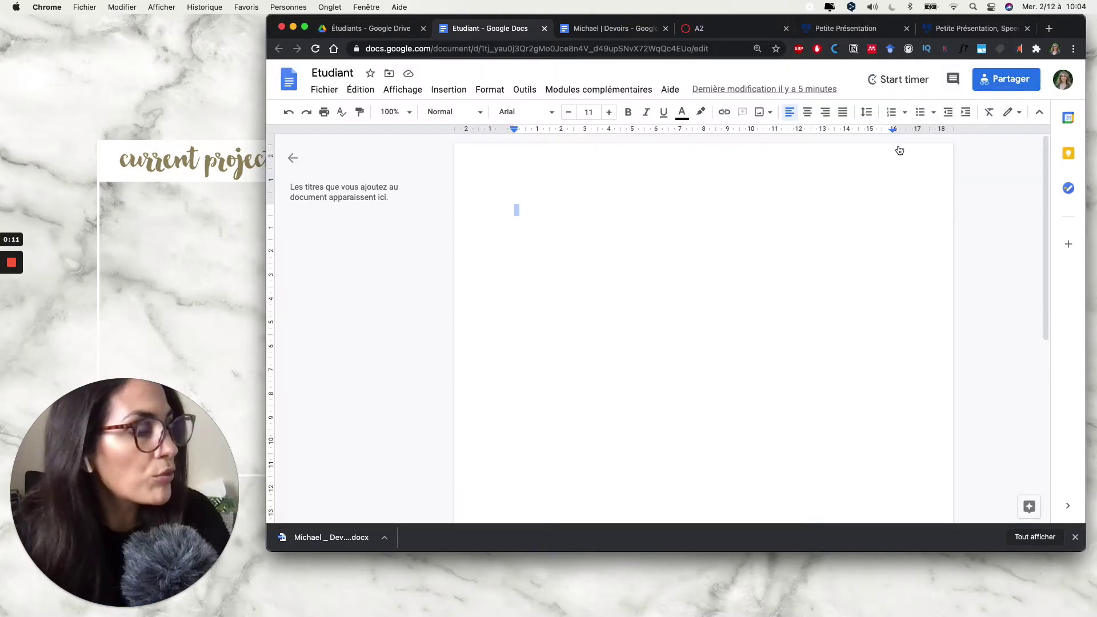
Switch to the A2 course in Canvas and view the "Ressources et tutoriels pour la classe" module.
left_click(753, 33)
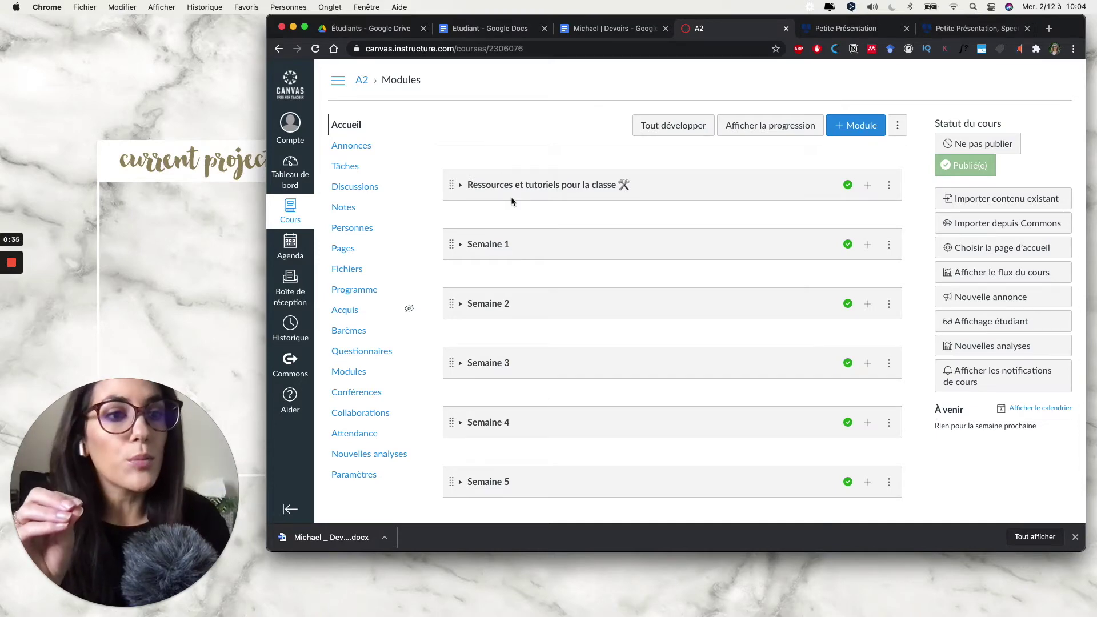
left_click(460, 185)
scroll(525, 305, "down", 5)
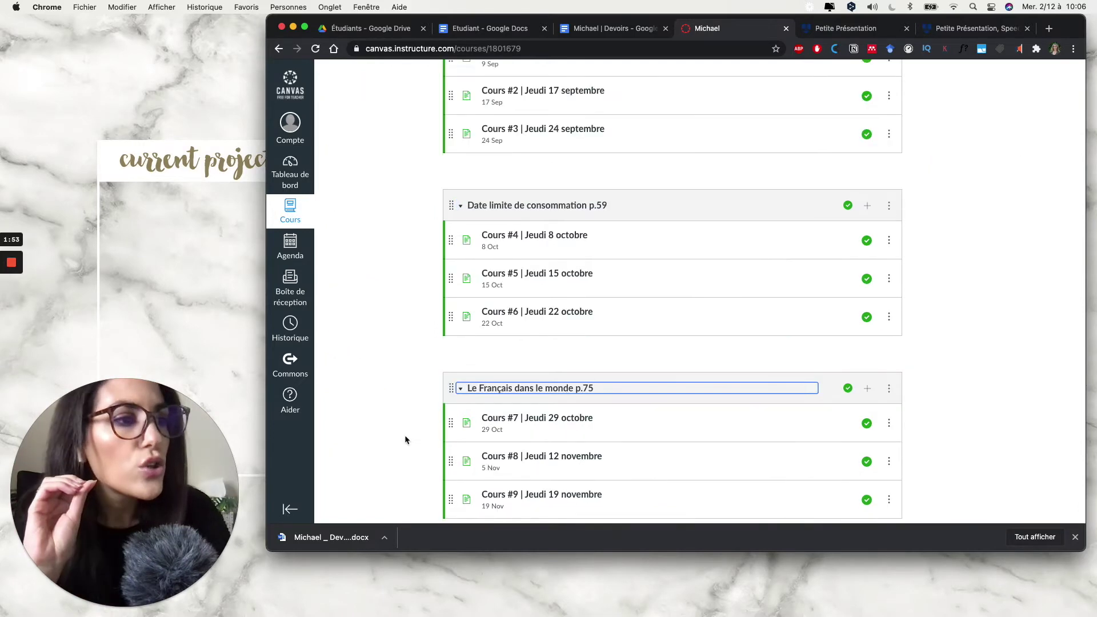
Open the "Cours | Jeudi 3 décembre" page from the "Médias en masse" p.91 module and examine its homework and Google Doc link.
scroll(404, 441, "down", 5)
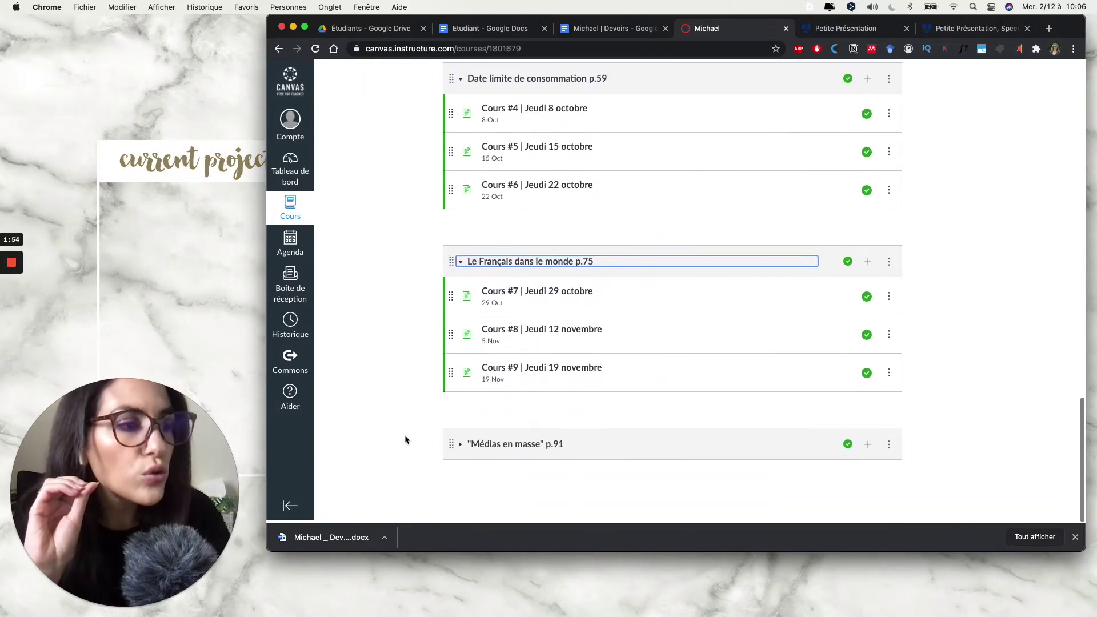
left_click(459, 451)
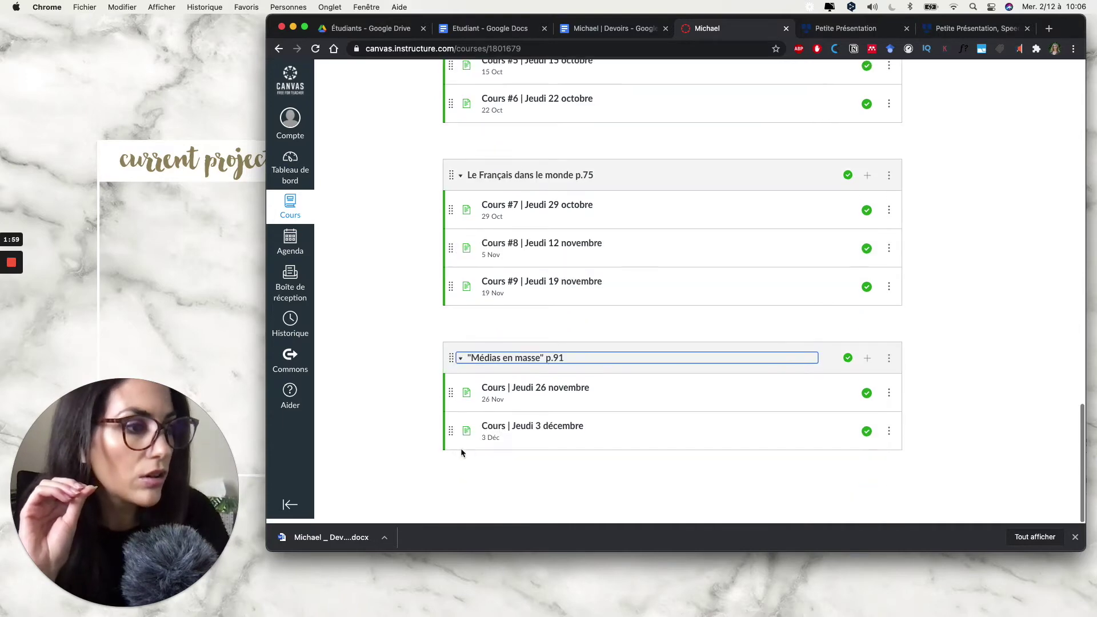
left_click(513, 430)
scroll(495, 350, "down", 10)
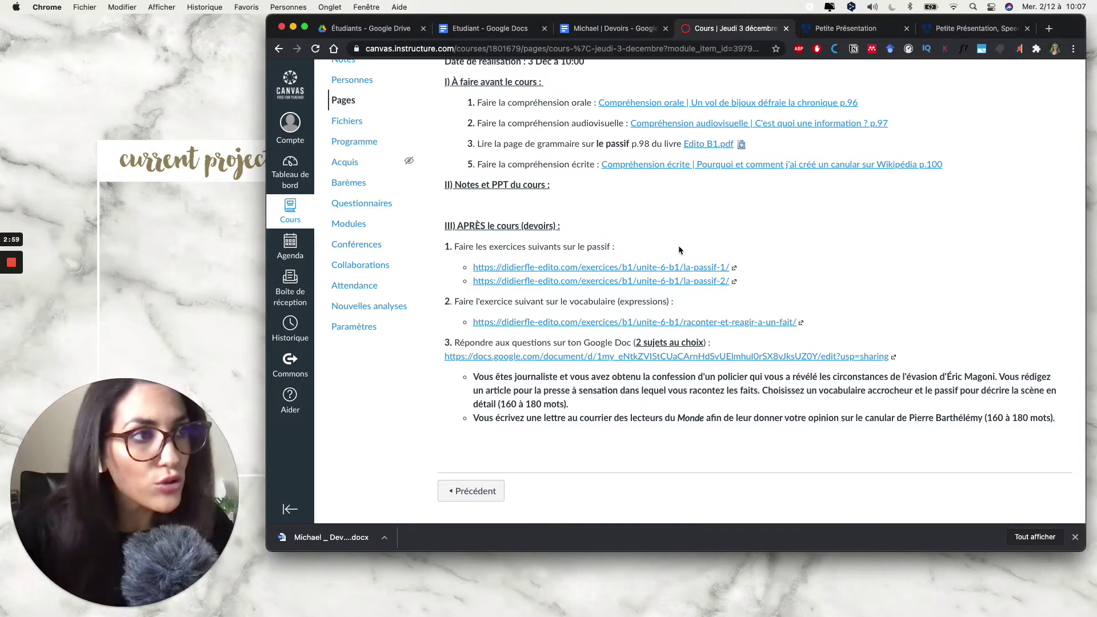
scroll(679, 250, "up", 2)
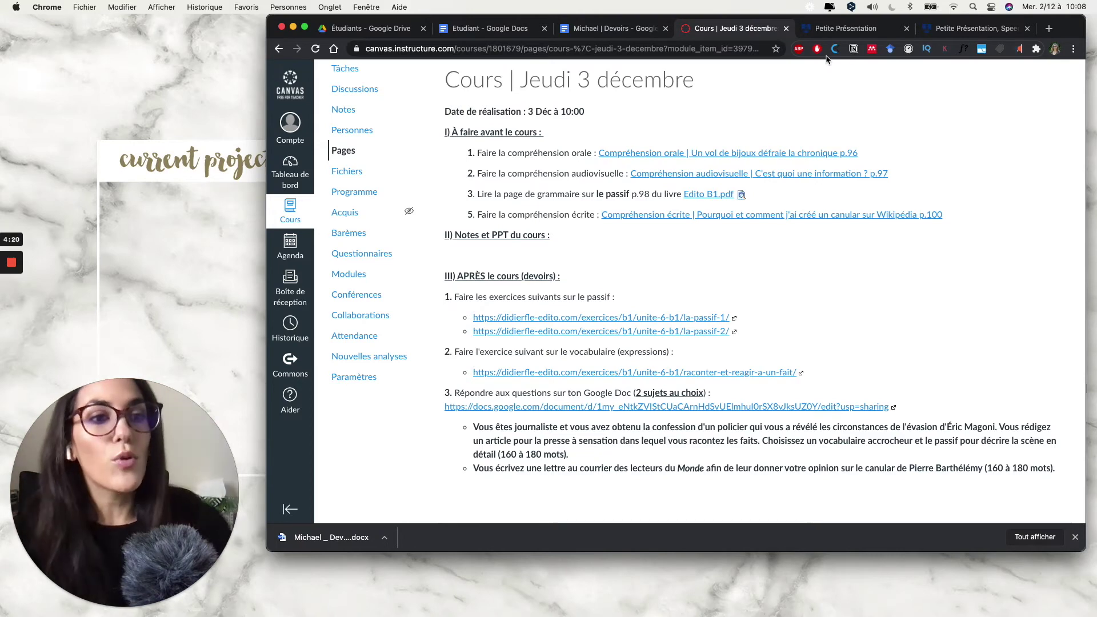
Examine the instructions, points and submission settings of the Petite Présentation assignment.
left_click(861, 29)
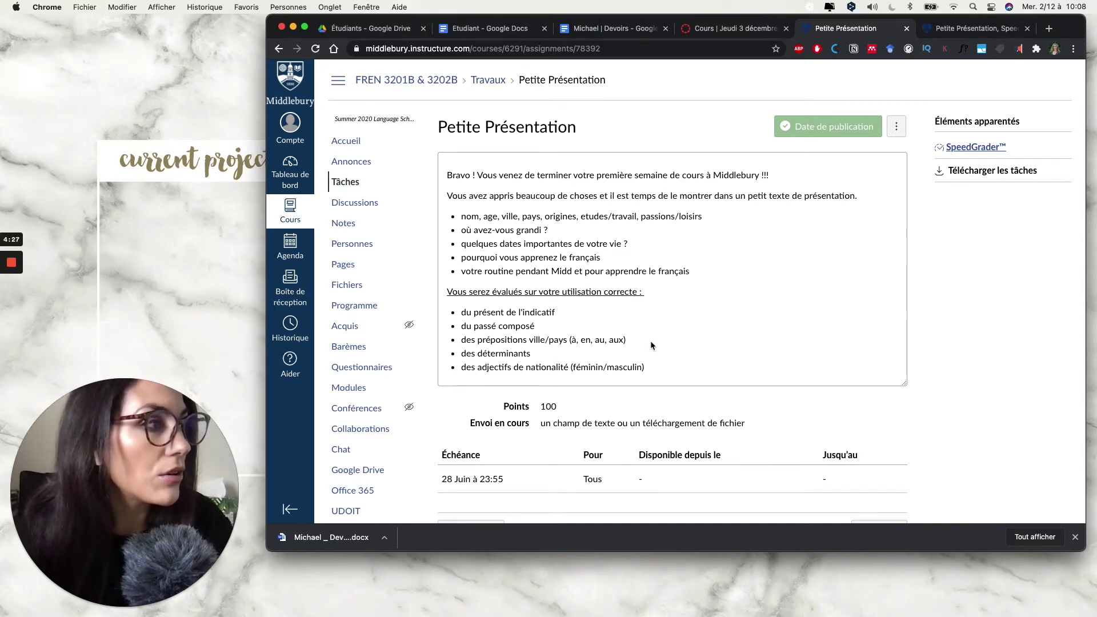
scroll(651, 343, "down", 3)
scroll(651, 343, "up", 3)
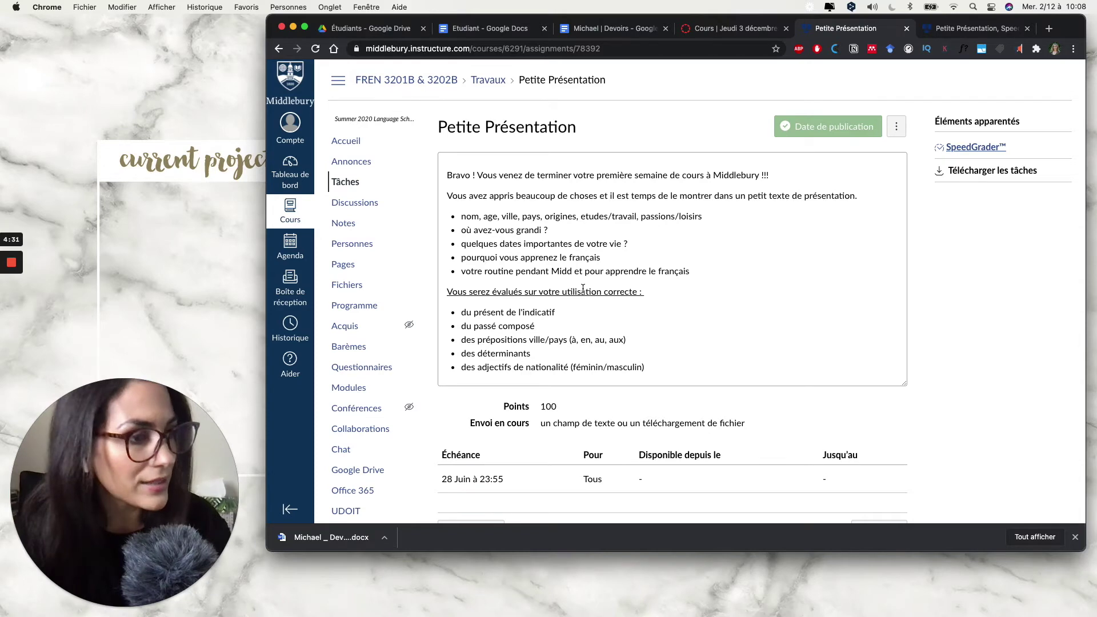
scroll(582, 289, "down", 3)
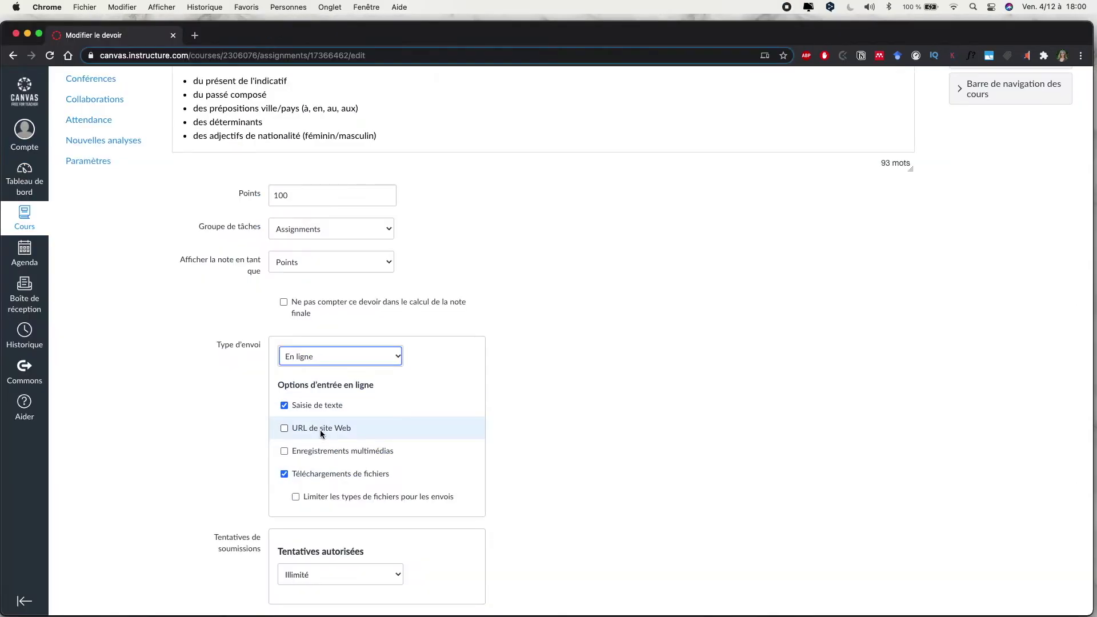
In the assignment's online entry options, turn off Saisie de texte and limit the file uploads to .pdf.
left_click(308, 406)
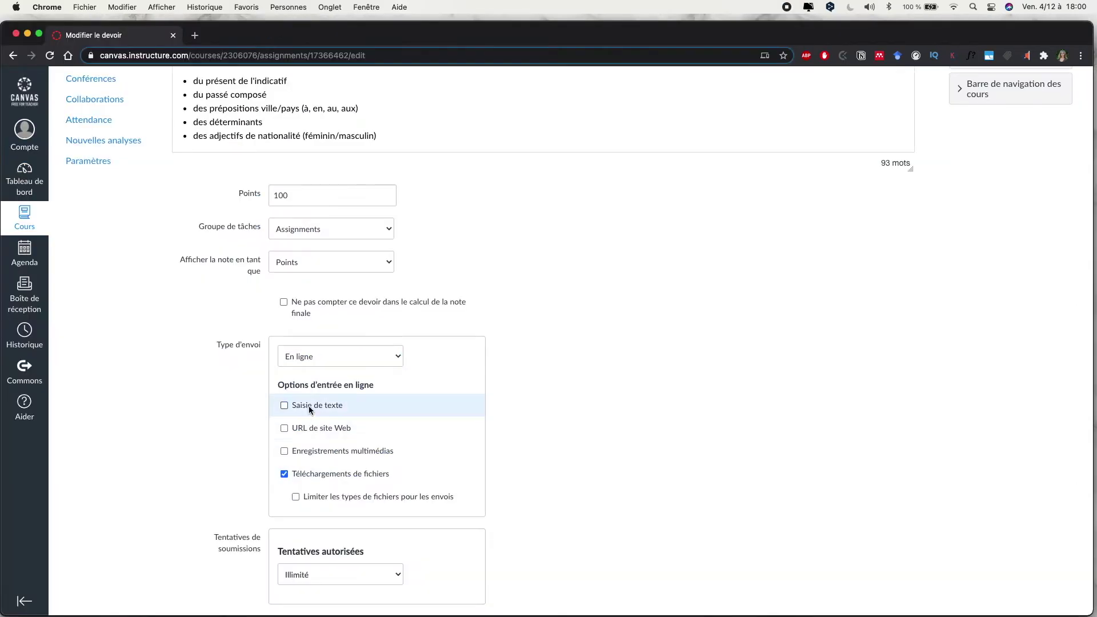
left_click(335, 494)
scroll(335, 495, "down", 1)
type(".pdf")
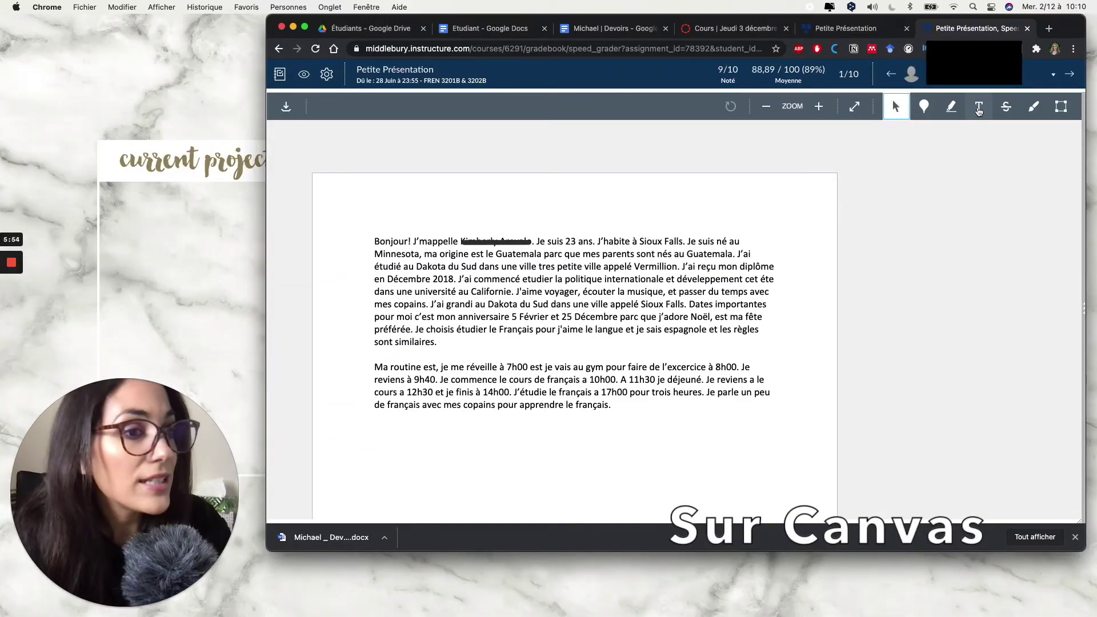
Add a blue point annotation above "Je suis 23 ans" in the submission with the comment "age -> avoir".
left_click(924, 107)
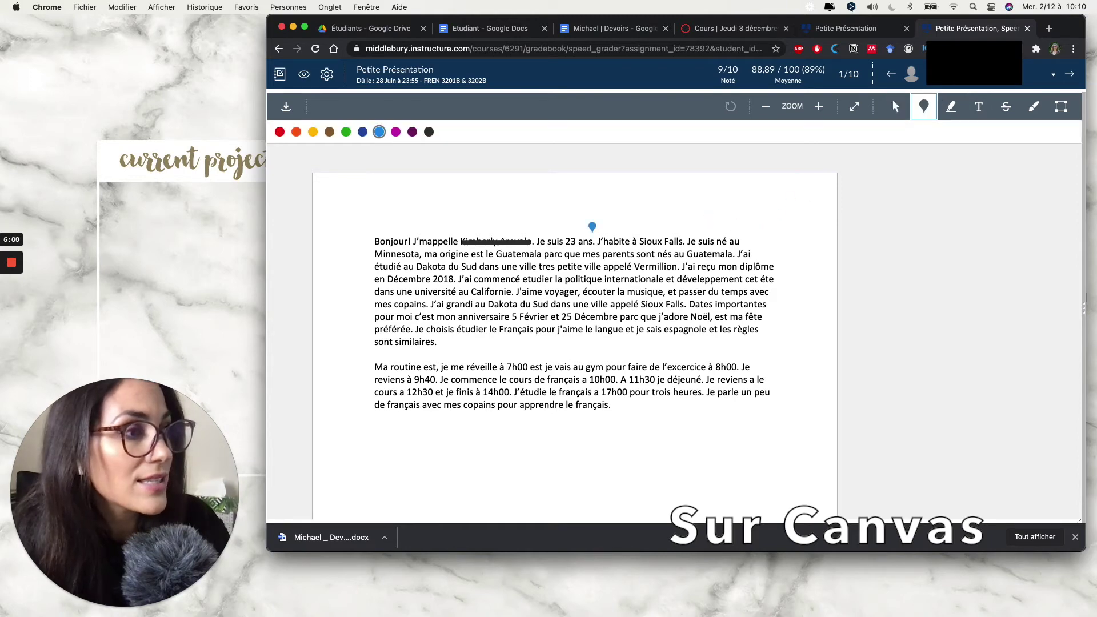
left_click(551, 221)
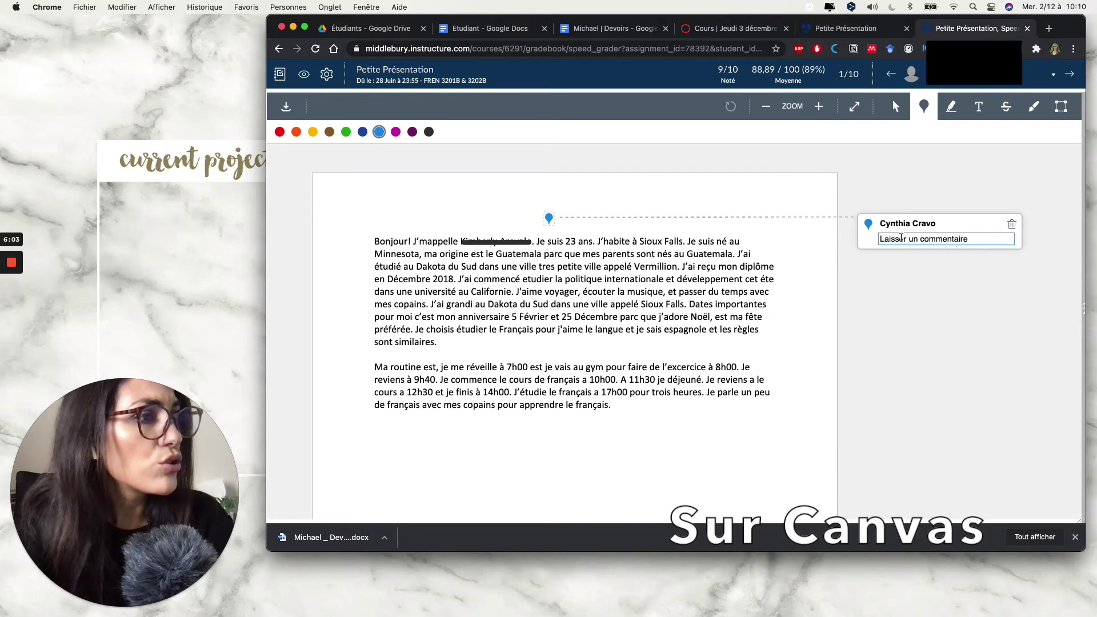
type("age -> ")
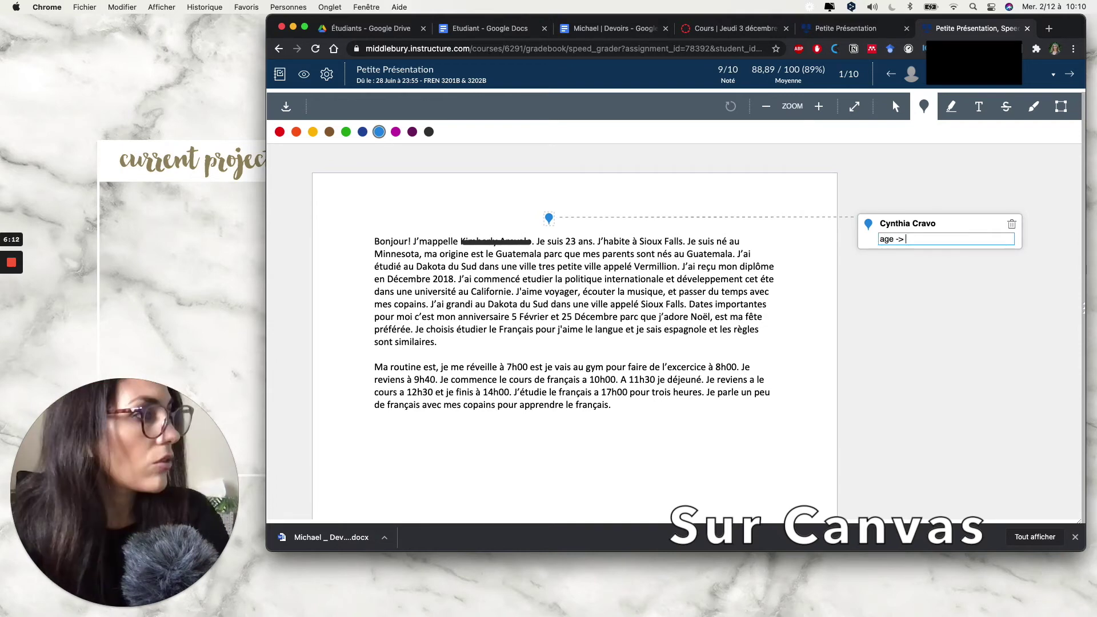
type("avoir")
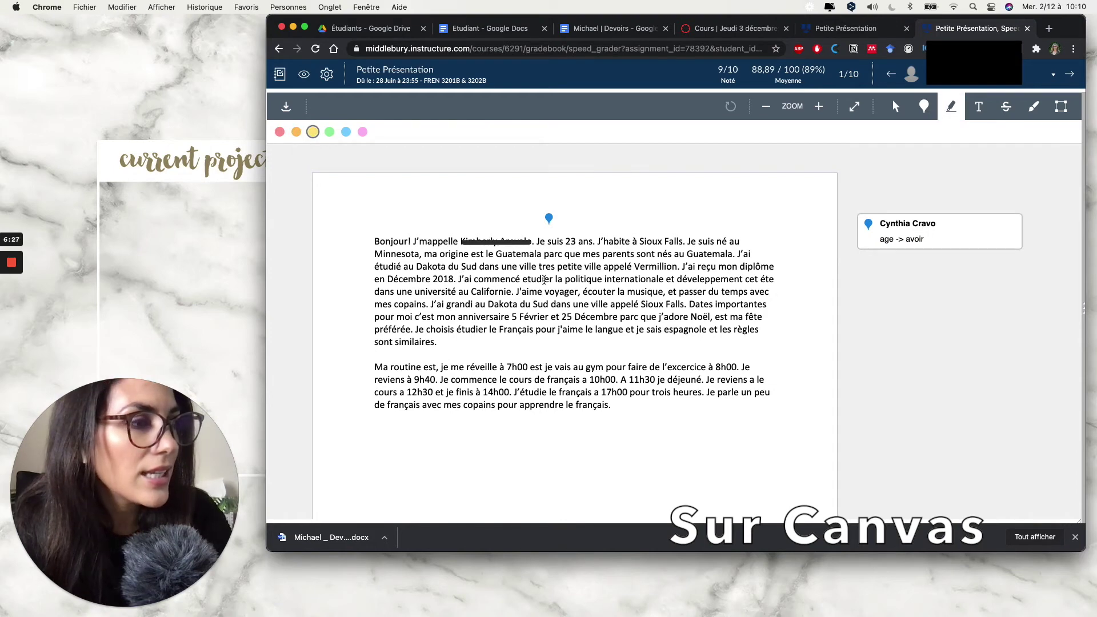
Highlight part of "commencé etudier" in yellow in the first paragraph of the submission.
double_click(535, 279)
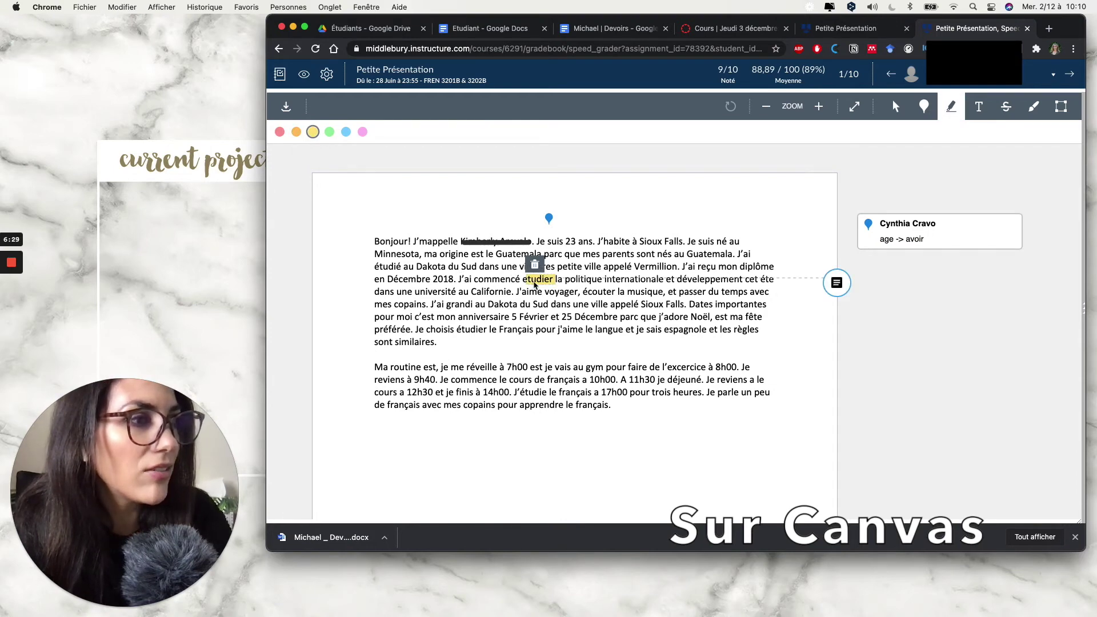
left_click_drag(527, 281, 497, 278)
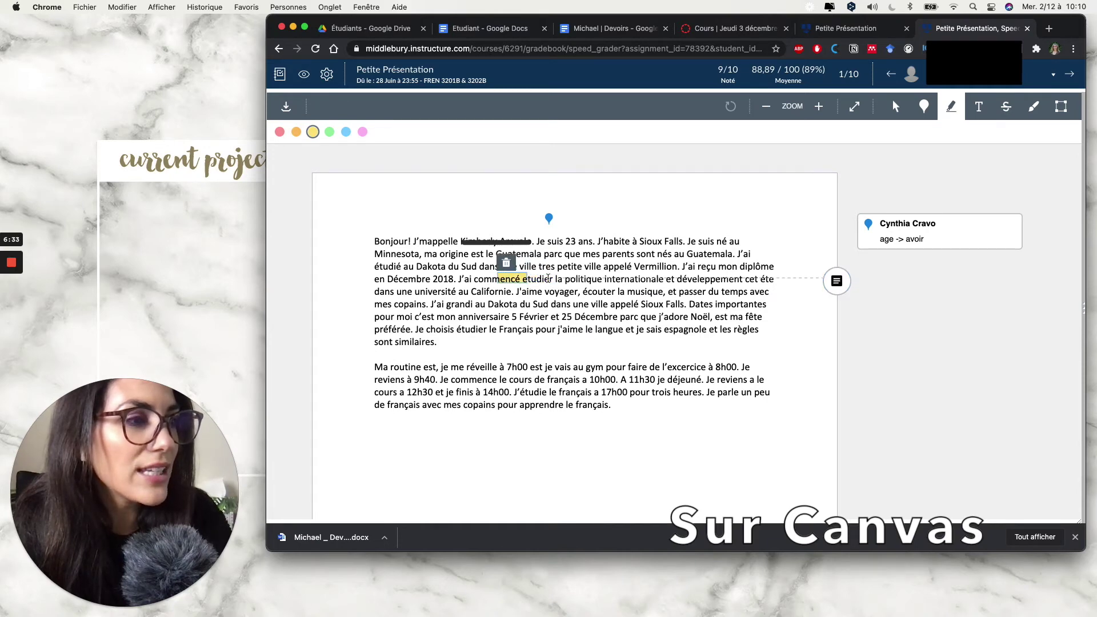
left_click(548, 278)
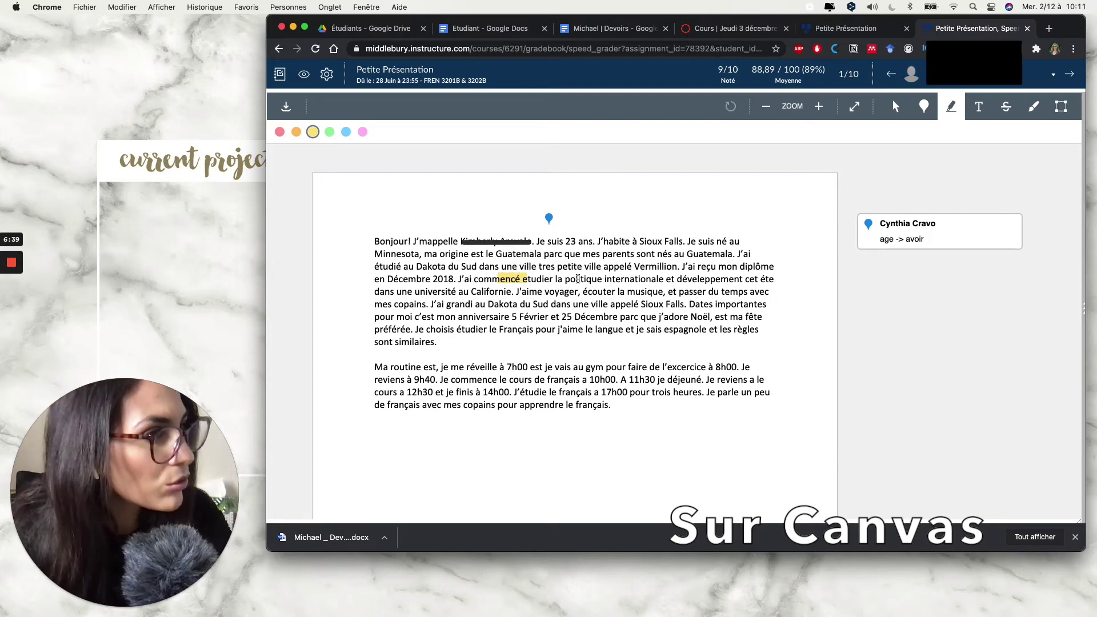
Highlight "politique" in yellow in the first paragraph and open its comment option.
double_click(577, 278)
mouse_move(575, 280)
left_mouse_down()
mouse_move(551, 280)
mouse_move(584, 280)
left_mouse_up()
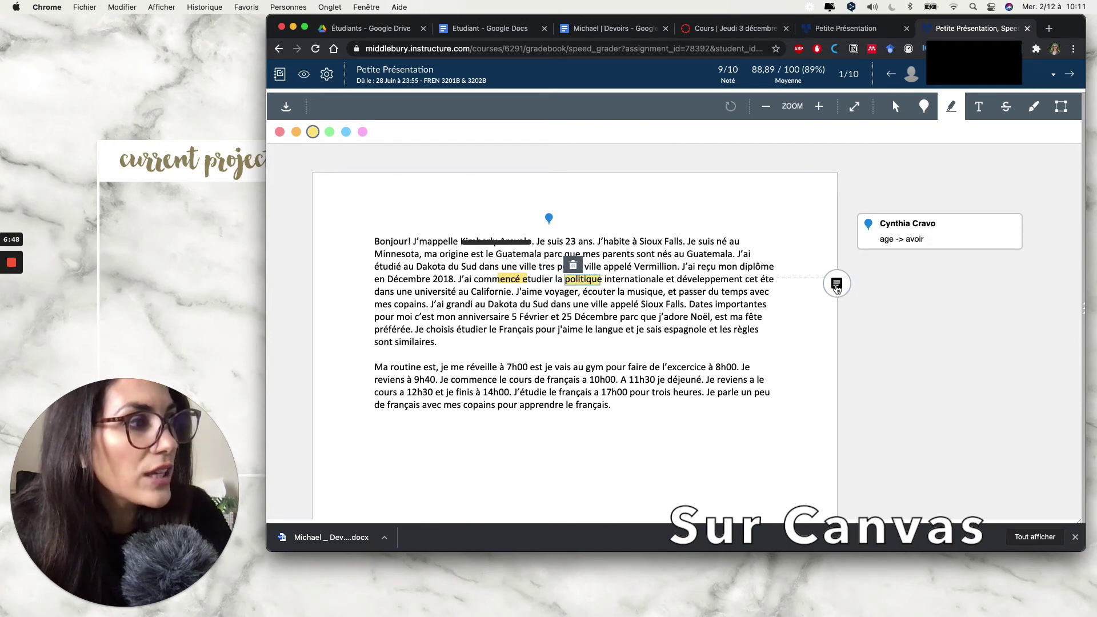
left_click(837, 284)
left_click(800, 283)
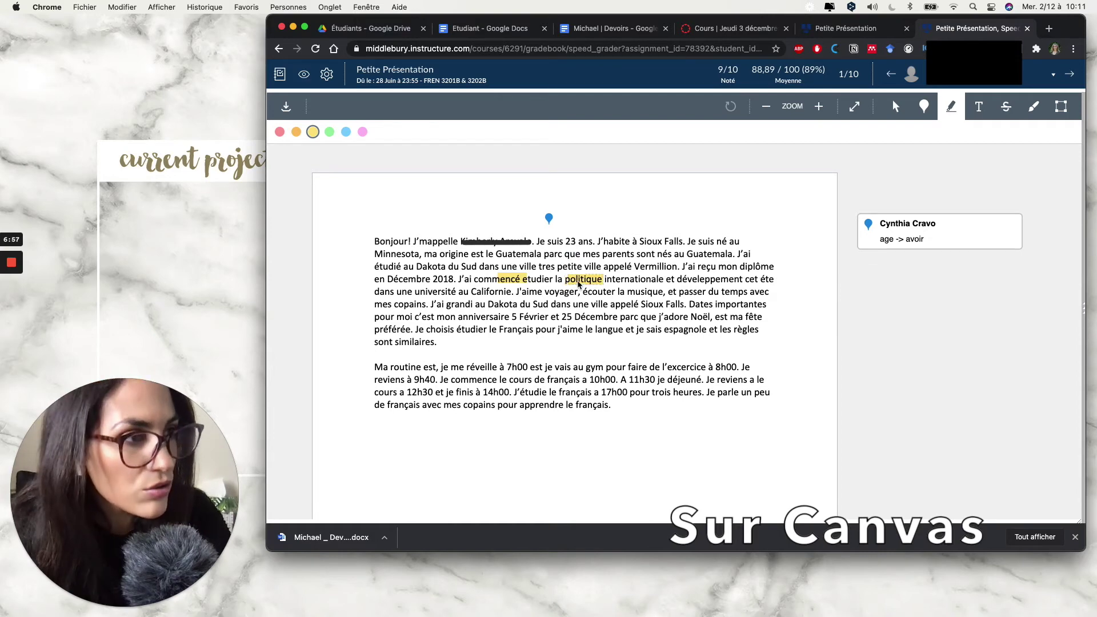
Delete the highlight annotation on "politique".
left_click(579, 283)
left_click(575, 264)
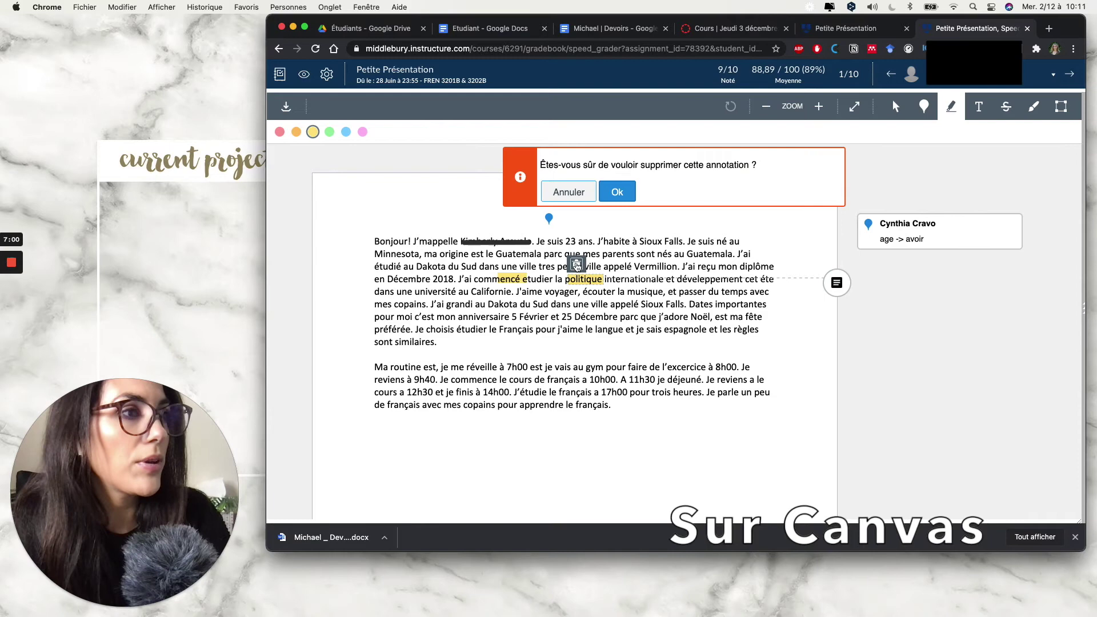
left_click(626, 193)
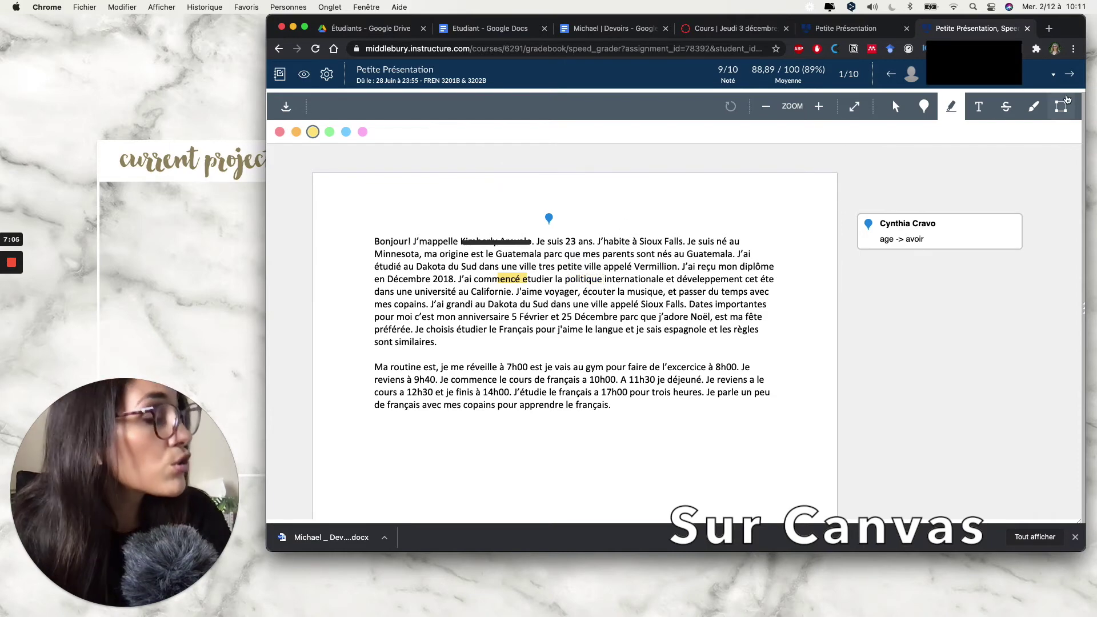
Strike through "suis" in "Je suis 23 ans" in red and draw a thick red freehand line along "je me réveille à 7h00".
left_click(1007, 112)
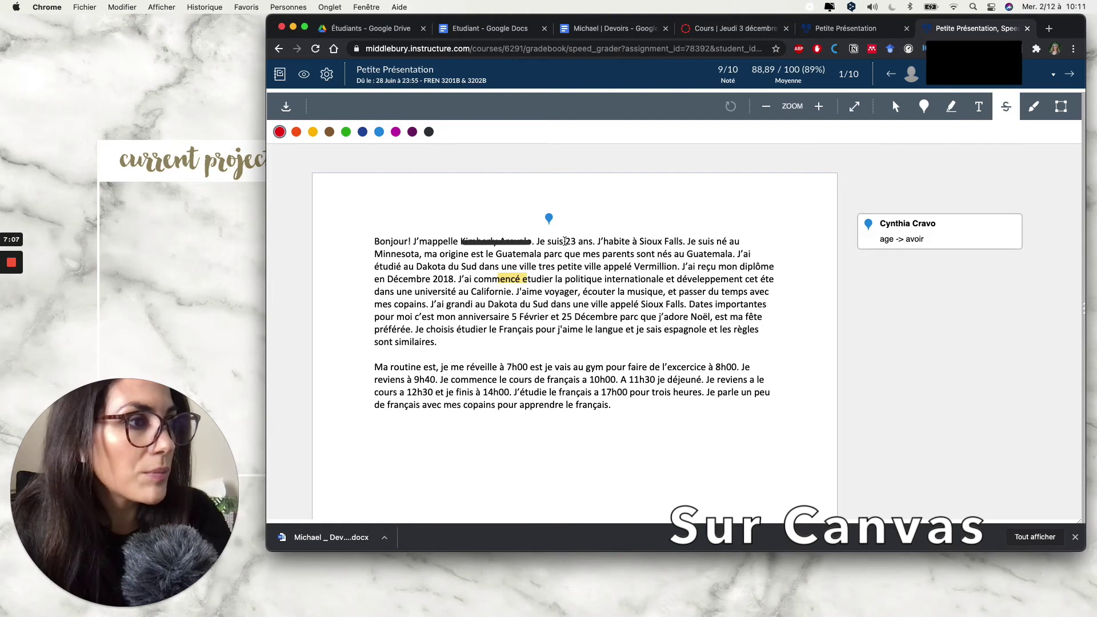
left_click_drag(564, 241, 555, 245)
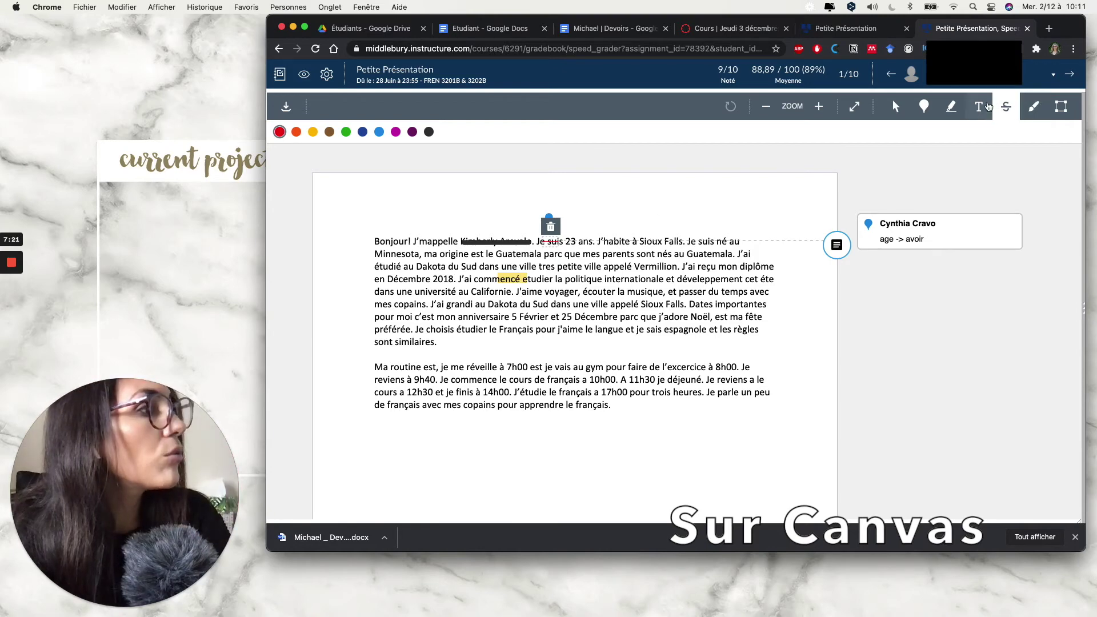
left_click(1033, 107)
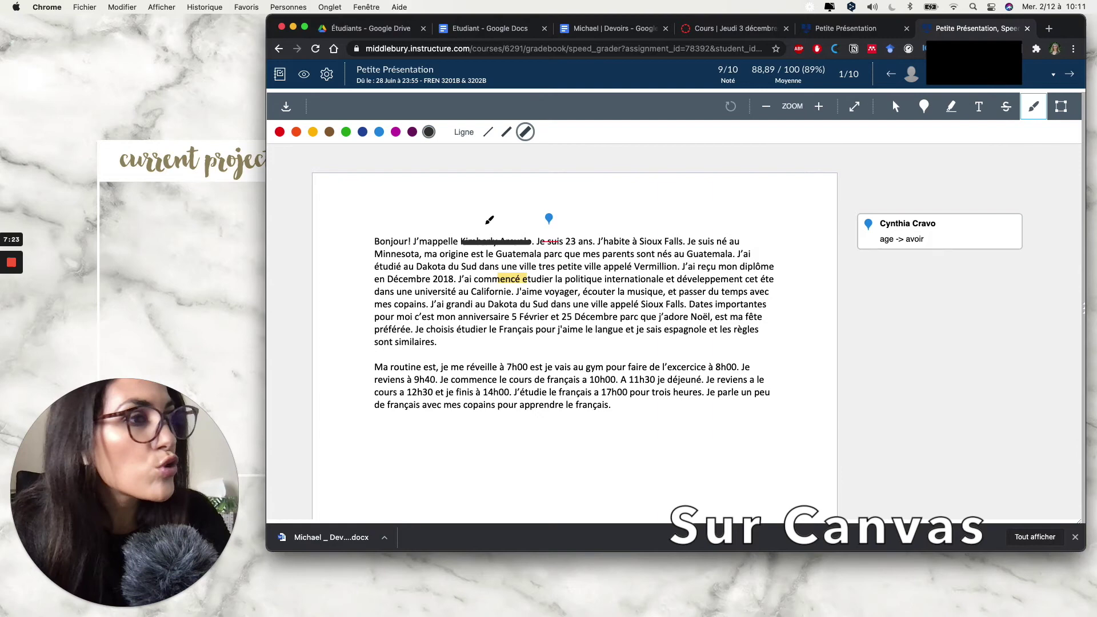
left_click(279, 132)
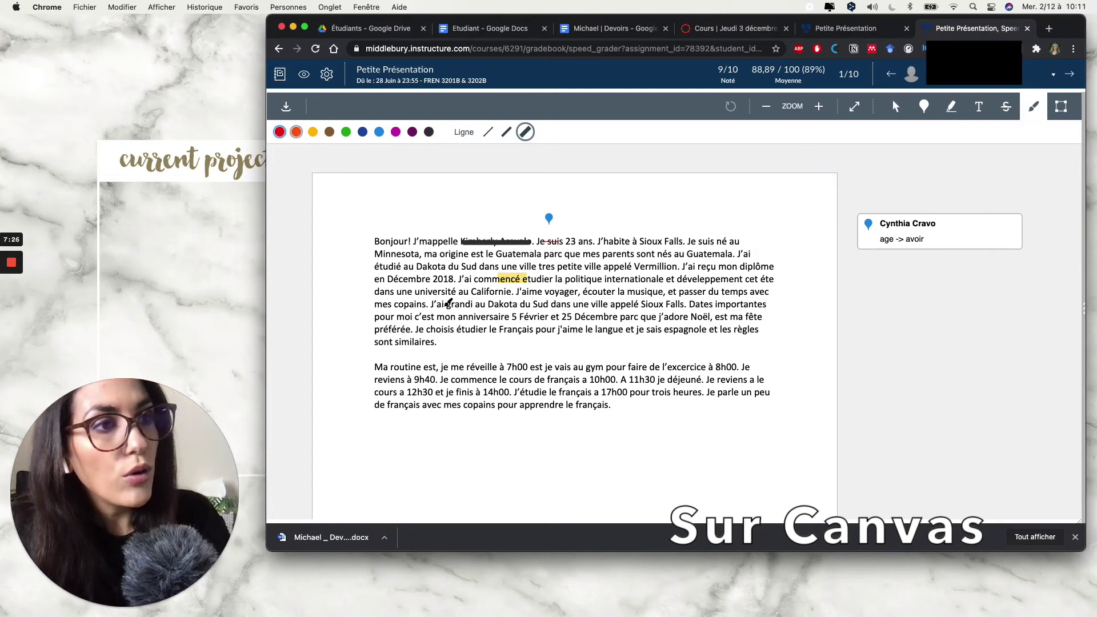
left_click_drag(439, 369, 528, 371)
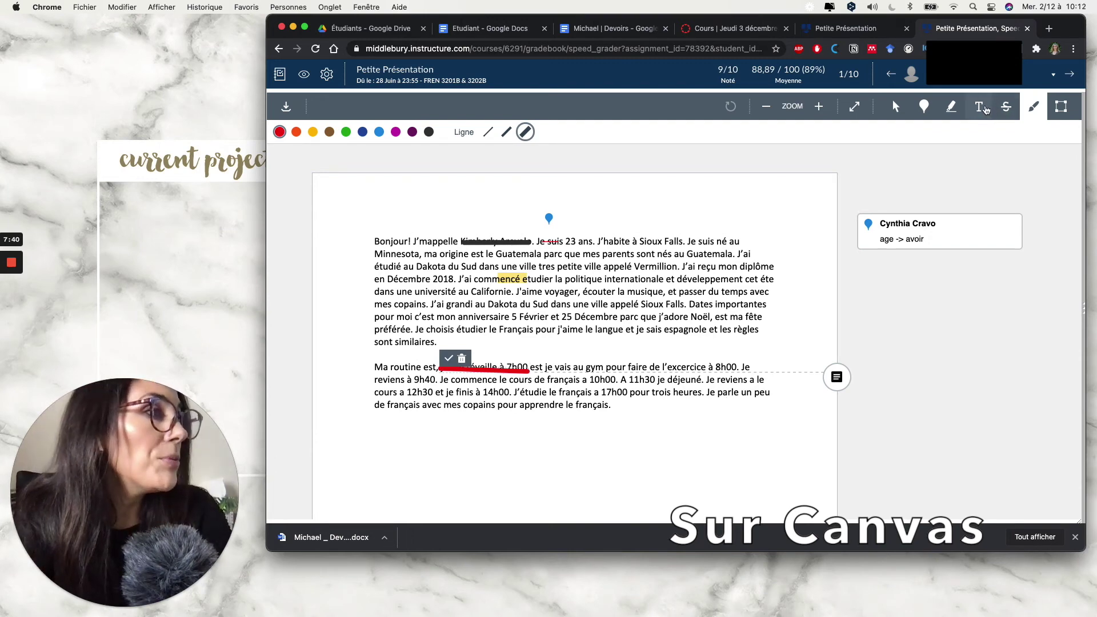
Add the red free-text annotation "j'ai" and move it above the struck-through "suis".
left_click(984, 108)
left_click(462, 222)
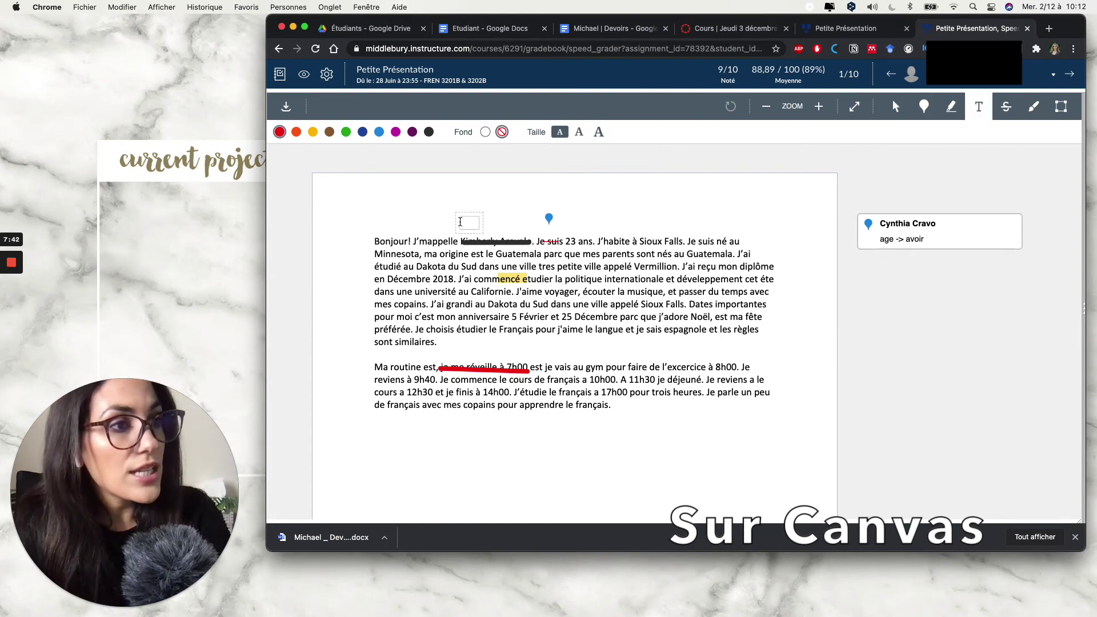
type("j'ai")
key("Return")
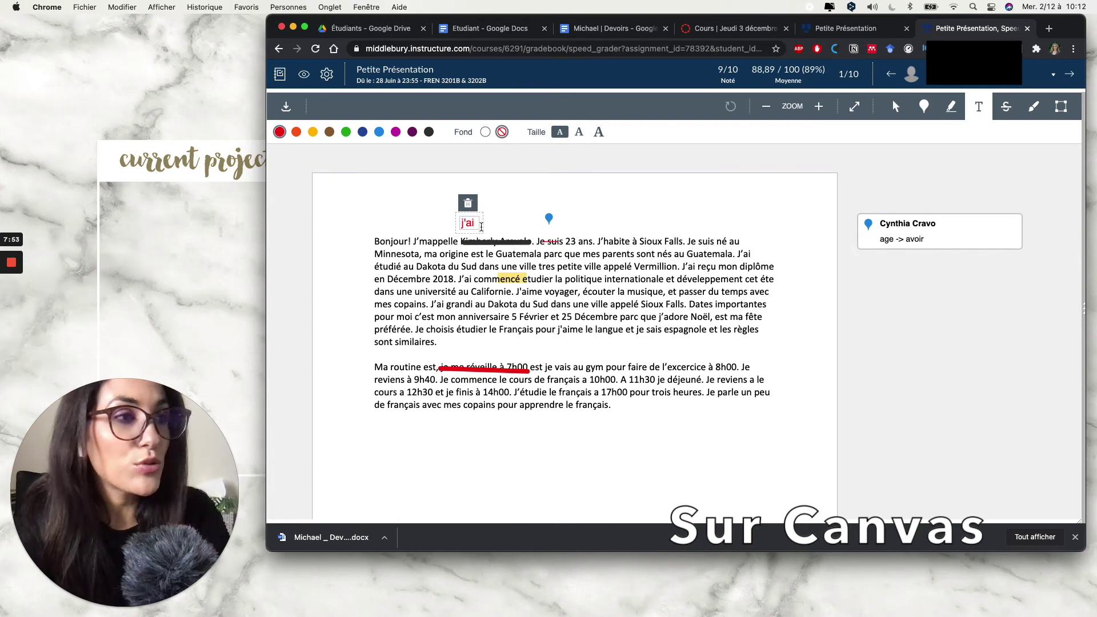
left_click_drag(486, 223, 557, 212)
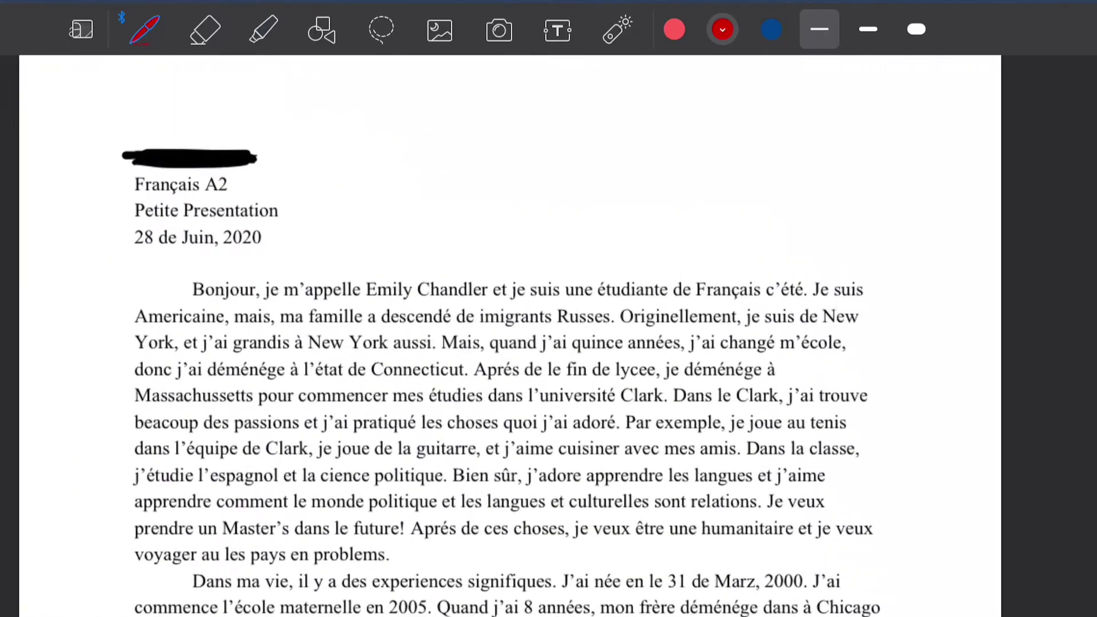
In red pen, strike out "une" before "étudiante" and the "c'" of "c'été", and handwrite "cet" above it.
left_click_drag(598, 337, 636, 316)
left_click_drag(829, 336, 846, 322)
mouse_move(834, 296)
left_mouse_down()
mouse_move(833, 308)
mouse_move(844, 307)
left_mouse_up()
left_click_drag(849, 286, 854, 308)
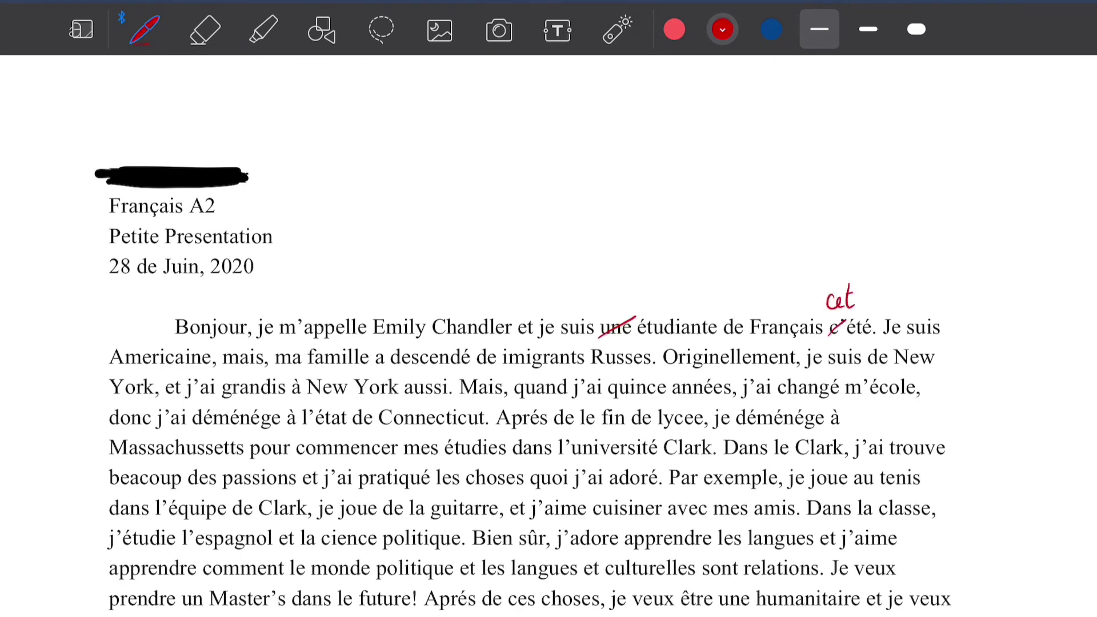
In red pen, underline "descendé", correct "de" to "d'" before "imigrants", and mark over the capital "R" of "Russes".
scroll(548, 400, "down", 3)
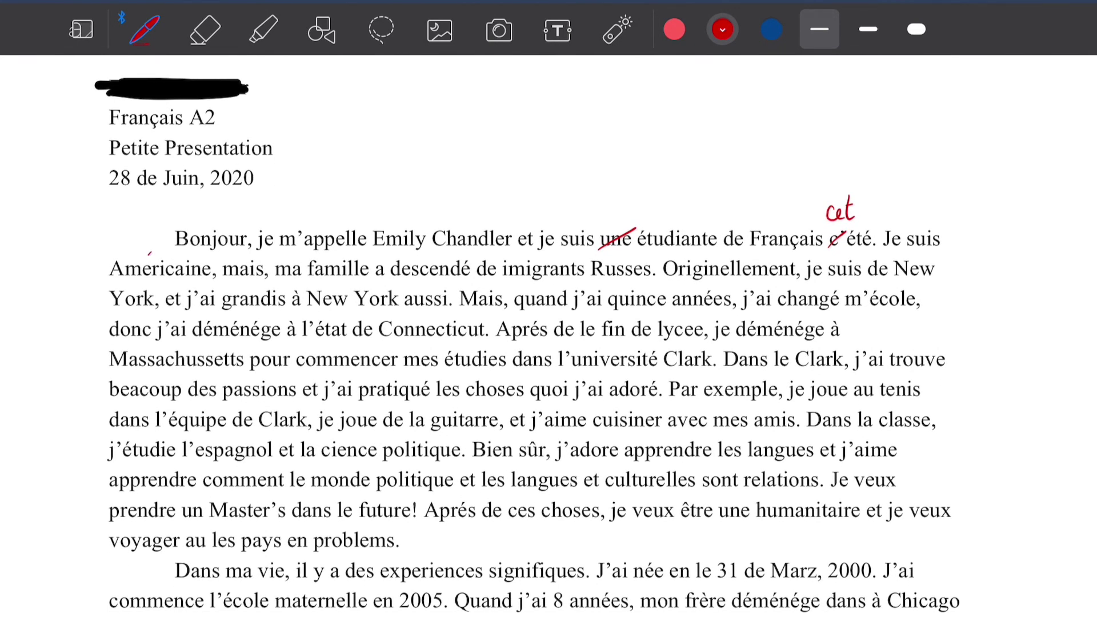
mouse_move(376, 273)
left_mouse_down()
mouse_move(472, 272)
mouse_move(501, 259)
left_mouse_up()
mouse_move(596, 264)
left_mouse_down()
mouse_move(588, 277)
mouse_move(603, 265)
left_mouse_up()
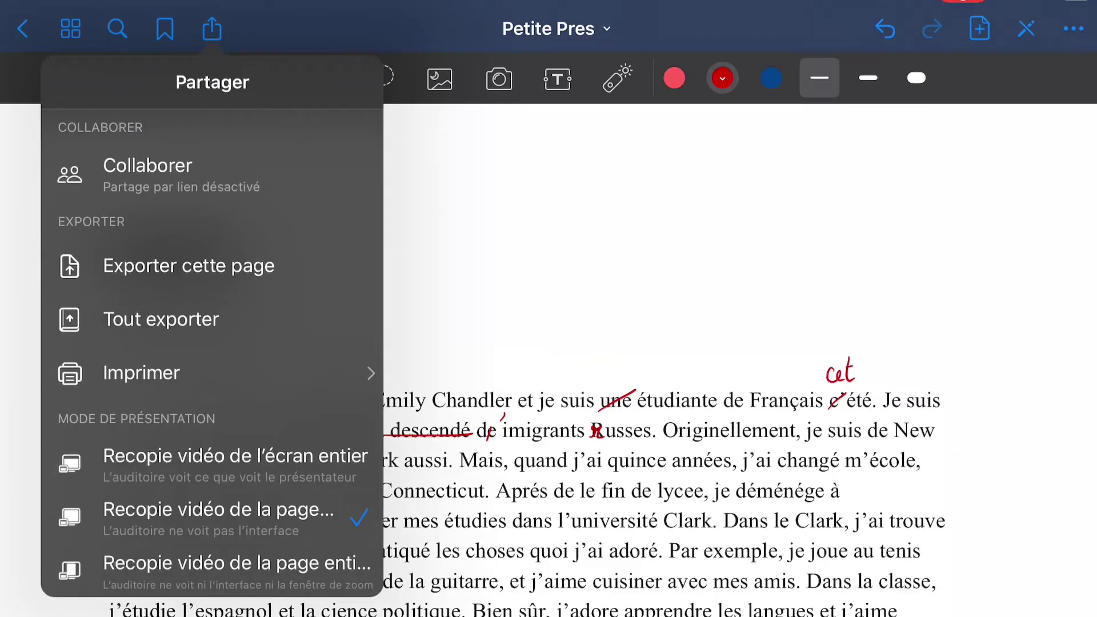
Export the current page of Petite Pres as a PDF and attach it to a new Outlook email.
left_click(189, 265)
left_click(776, 269)
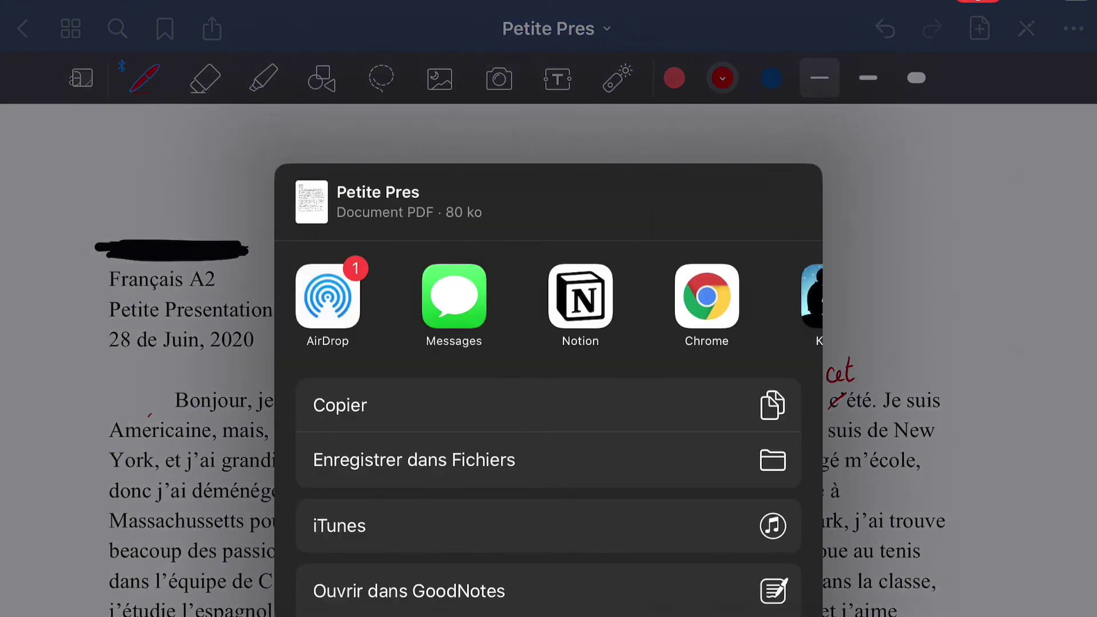
left_click(769, 296)
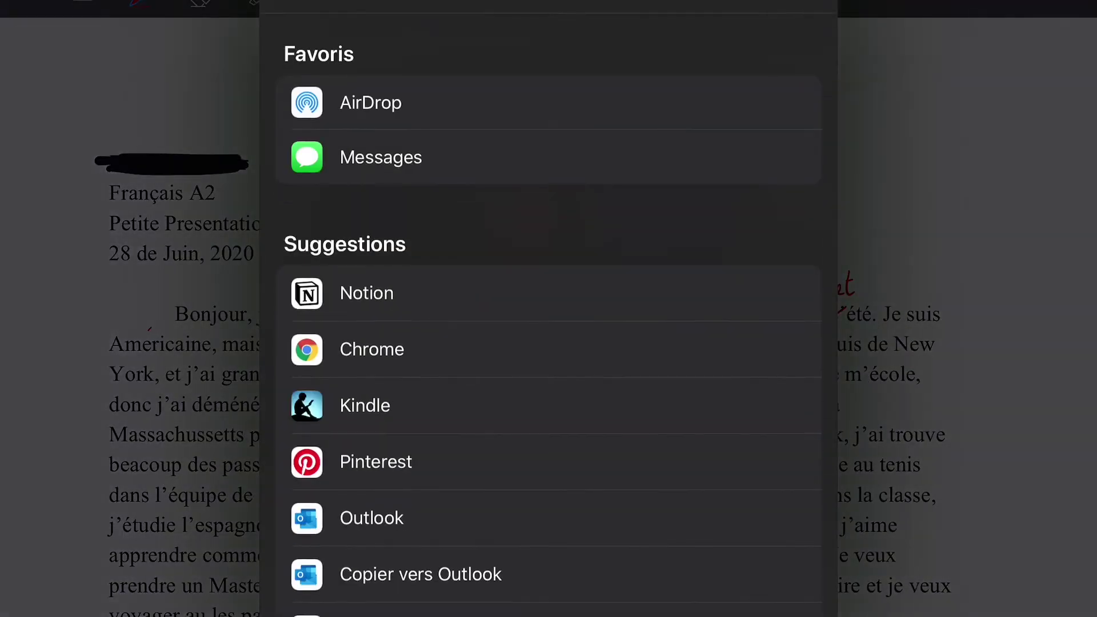
left_click(292, 117)
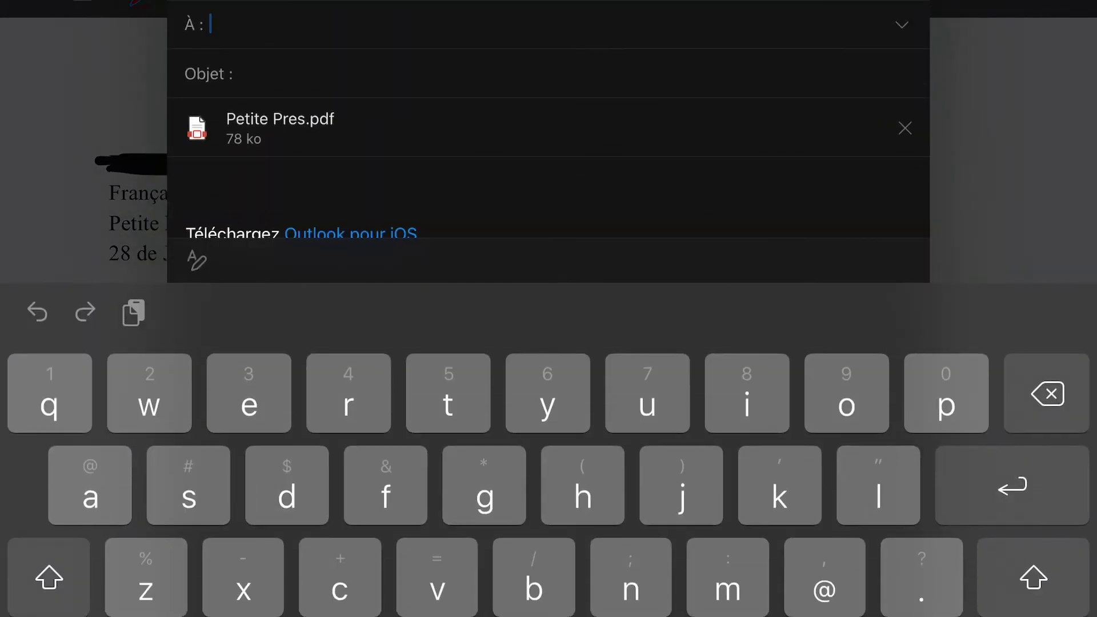
Write the email body "Bonjour," followed by a blank line and "Voici ta correction :".
type("Bonjour,")
key("Return")
key("Return")
type("Voici ta correction :")
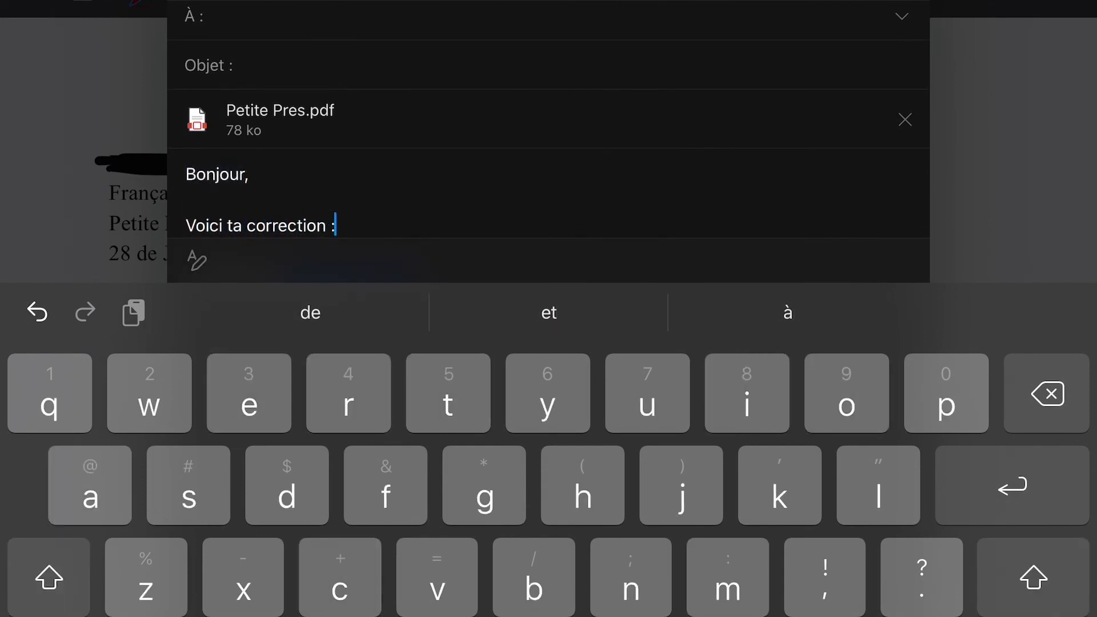